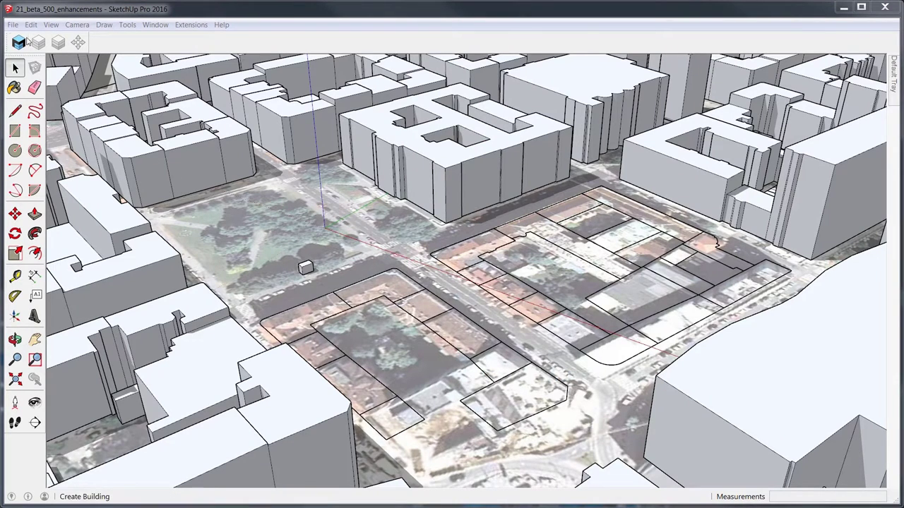
Launch Modelur and activate Modelur Beta by pasting the license key into its welcome window.
left_click(18, 42)
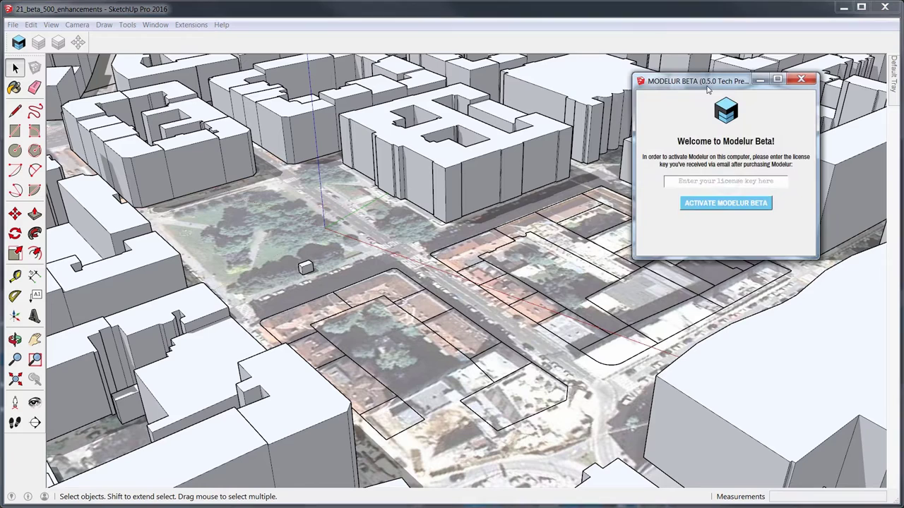
left_click_drag(711, 84, 432, 103)
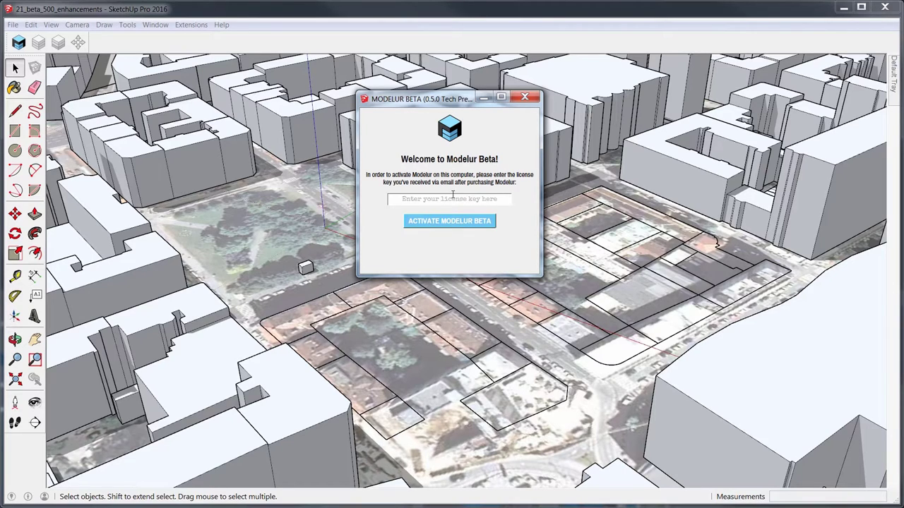
left_click(452, 199)
key("ctrl+v")
left_click_drag(497, 200, 394, 203)
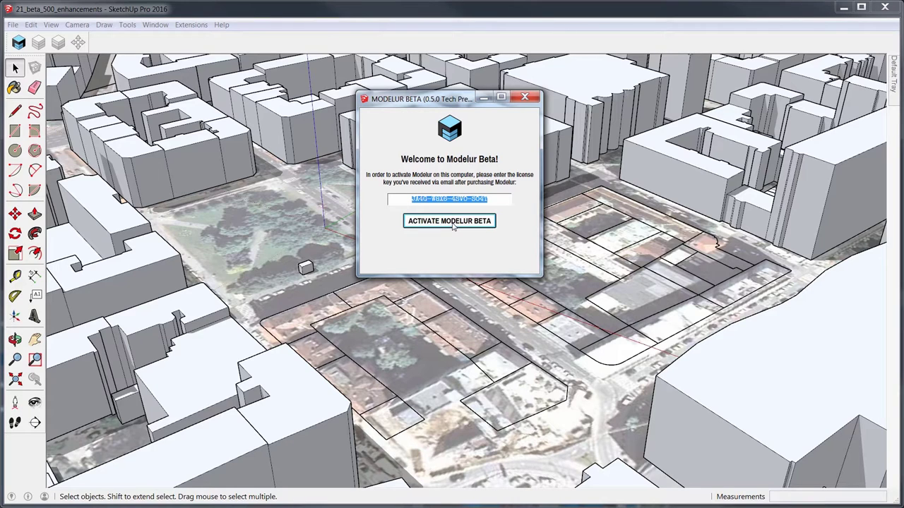
left_click(453, 222)
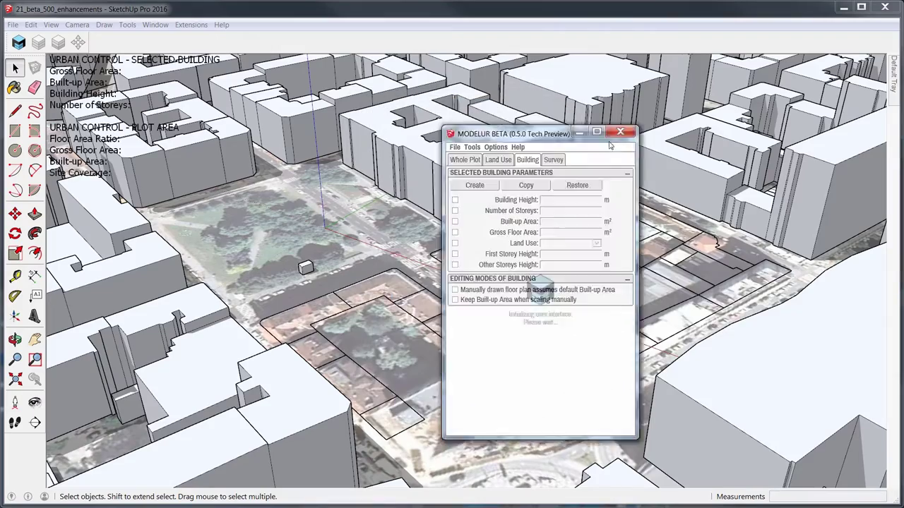
Move the Modelur panel to the right edge and orbit and zoom onto the street-side plots.
left_click_drag(531, 145, 758, 91)
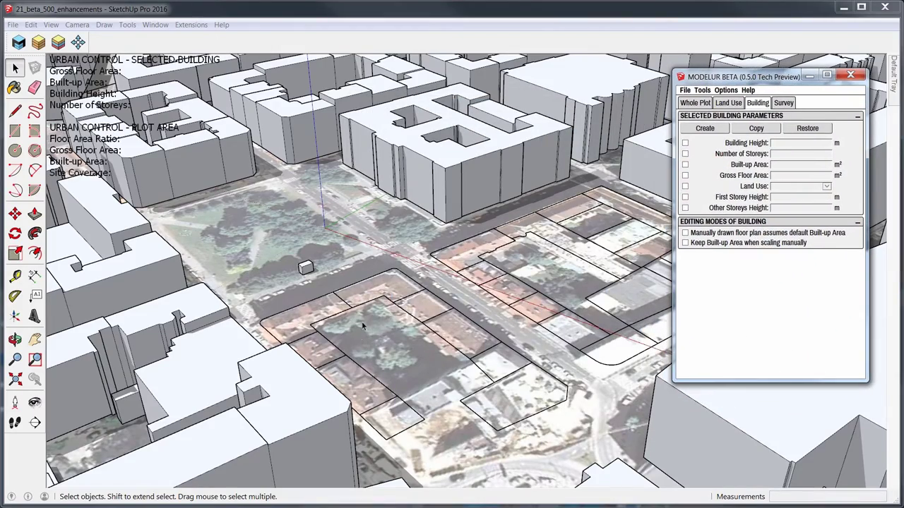
middle_click_drag(446, 314, 393, 313)
scroll(408, 257, "up", 3)
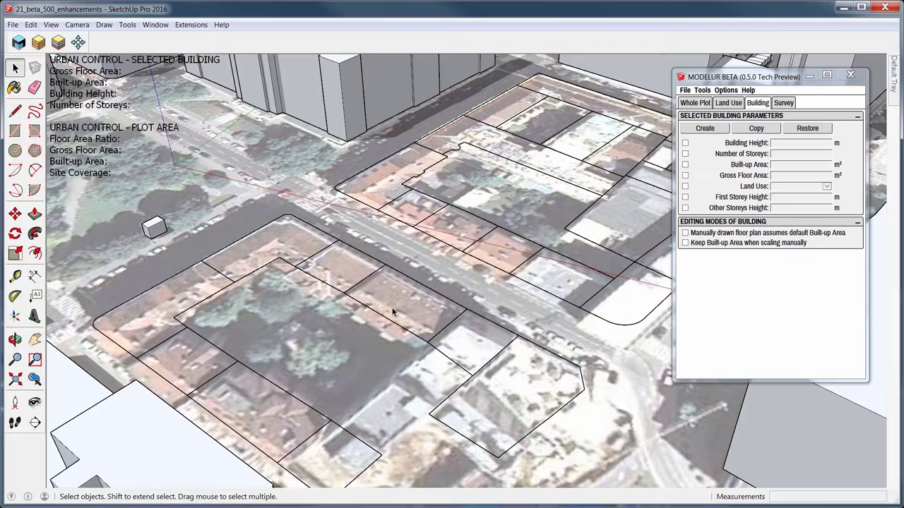
left_click(384, 316)
middle_click_drag(360, 334, 395, 310)
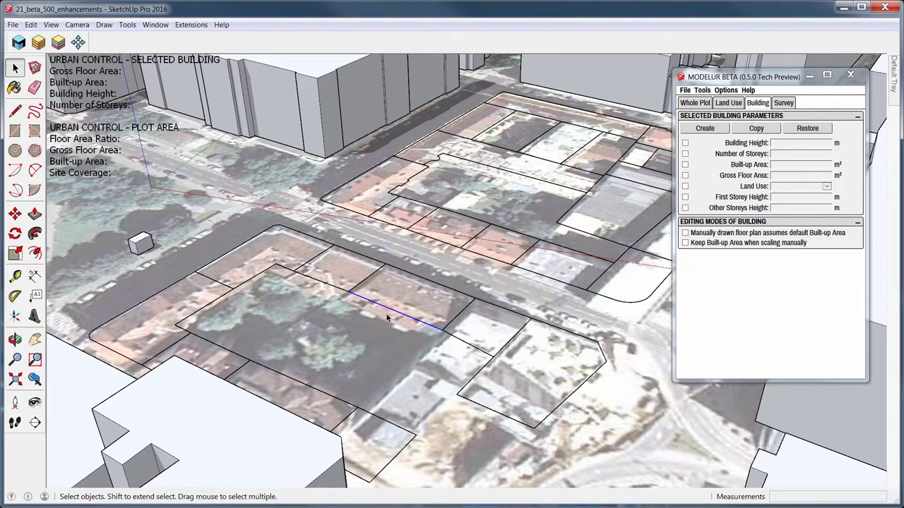
middle_click_drag(363, 332, 432, 340)
Set Modelur's Create Buildings from edges option to Don't create.
left_click(725, 90)
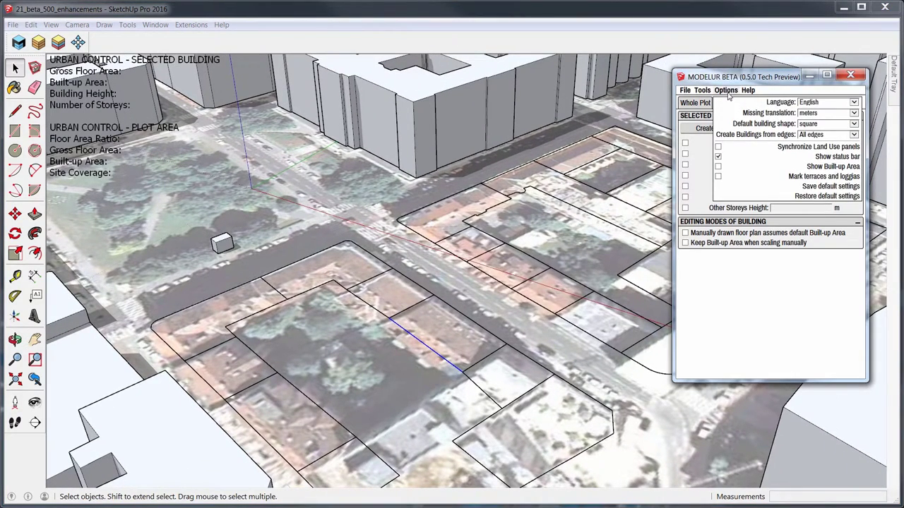
left_click(814, 134)
left_click(814, 150)
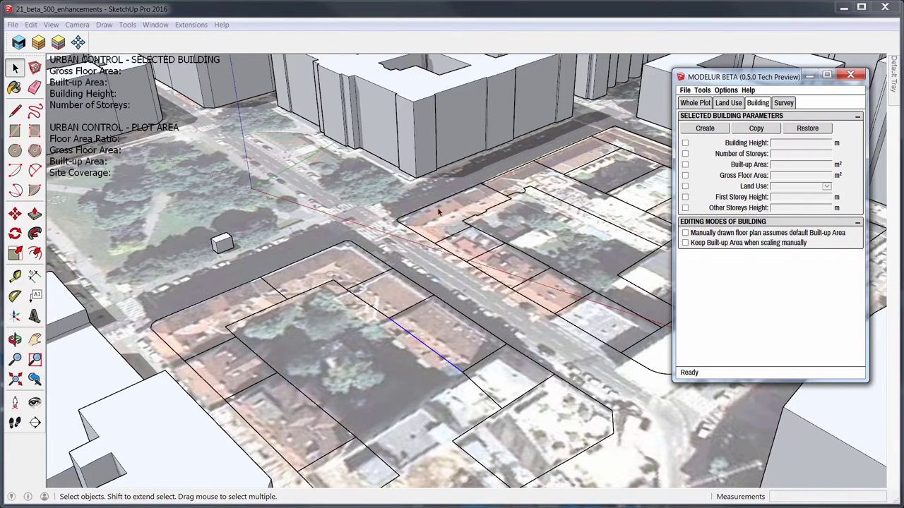
Create a 4-storey, 13 m building from the plot outline, then undo it.
double_click(450, 358)
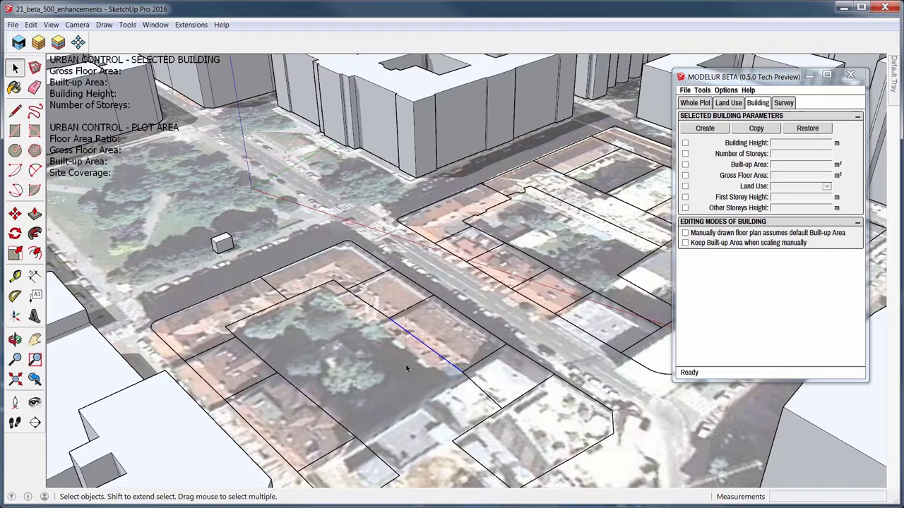
left_click(38, 42)
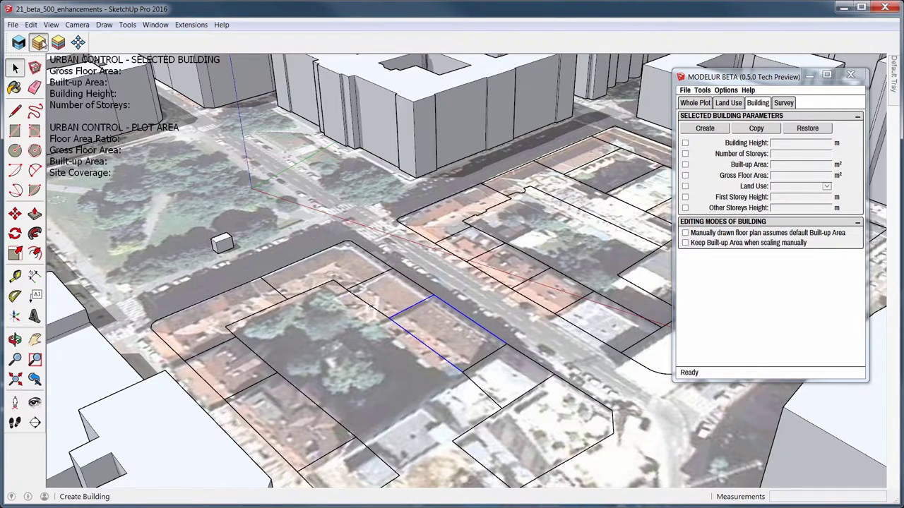
middle_click_drag(327, 237, 395, 266)
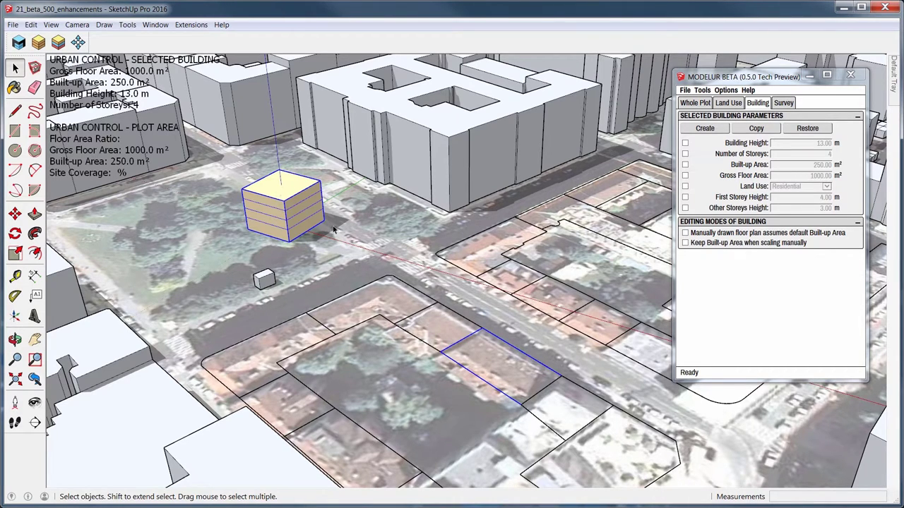
left_click(31, 24)
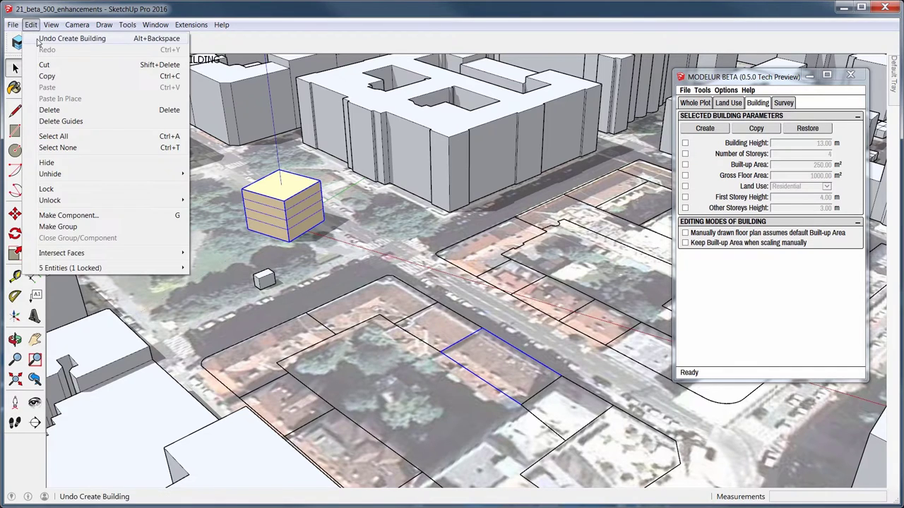
left_click(50, 33)
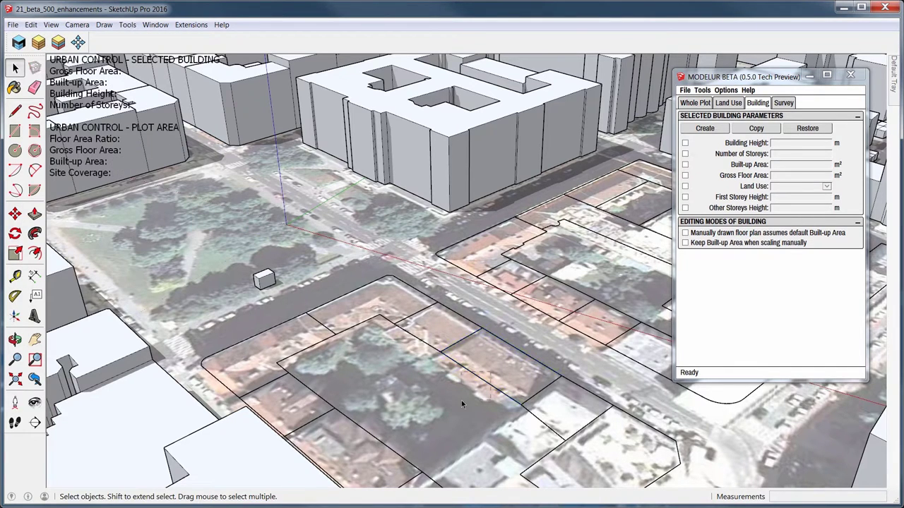
Set Modelur's Create Buildings from edges option to One edge.
left_click(725, 91)
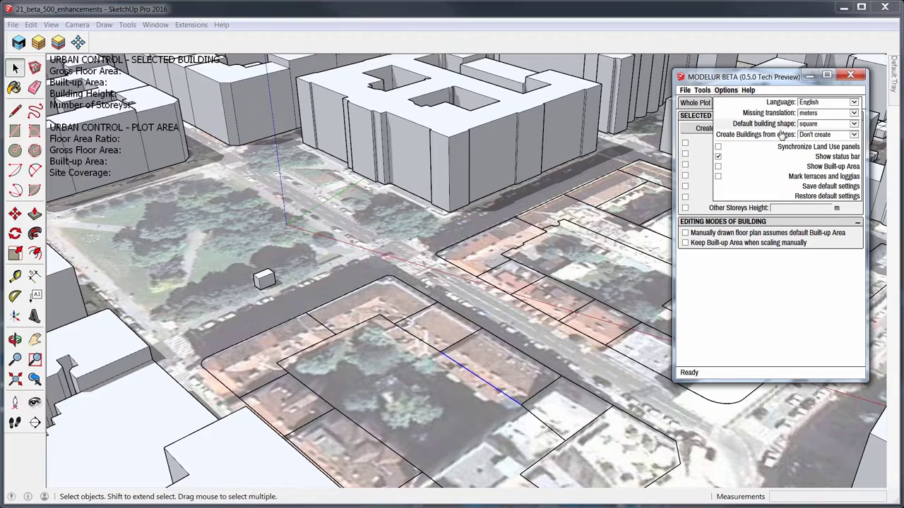
left_click(812, 135)
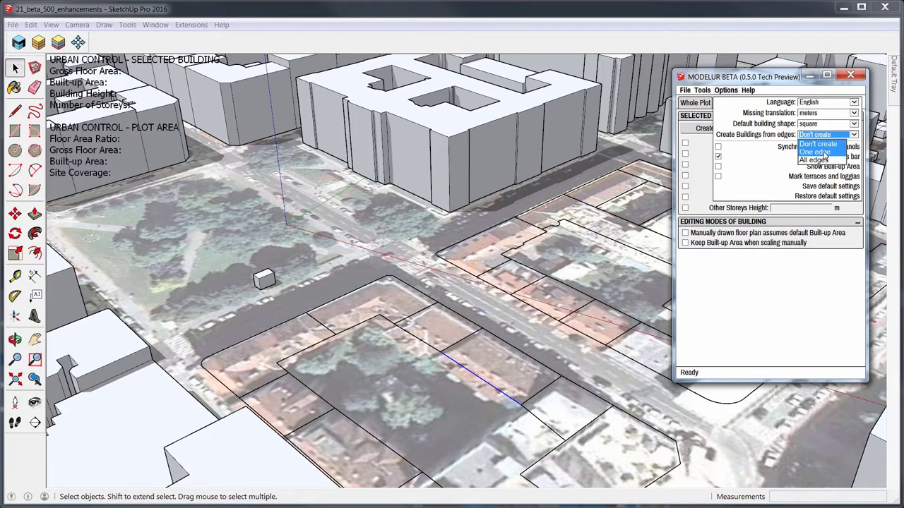
left_click(821, 152)
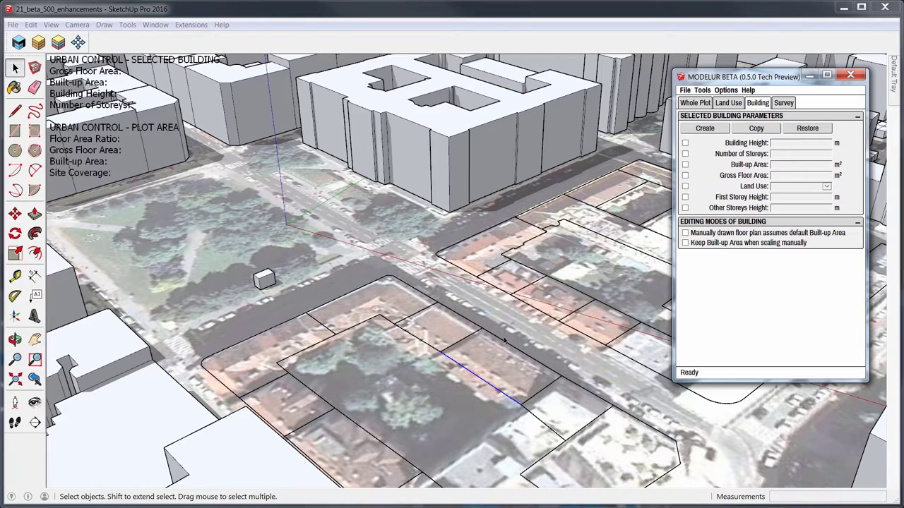
Create a test 4-storey building on the selected plot, then undo it.
middle_click_drag(526, 376, 429, 344)
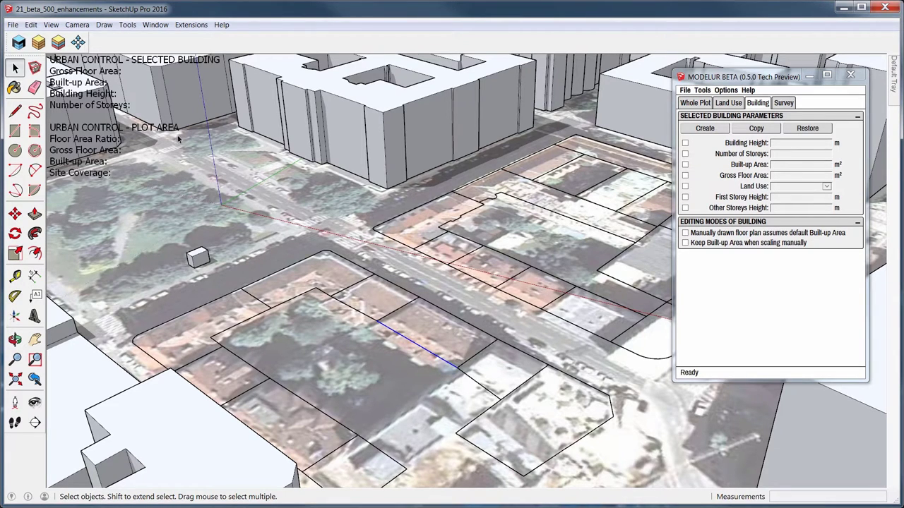
left_click(39, 44)
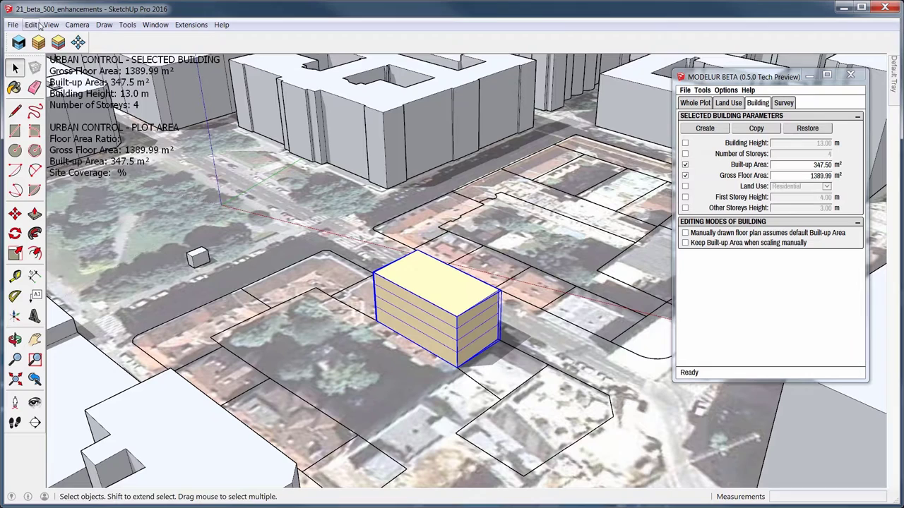
left_click(31, 24)
left_click(41, 39)
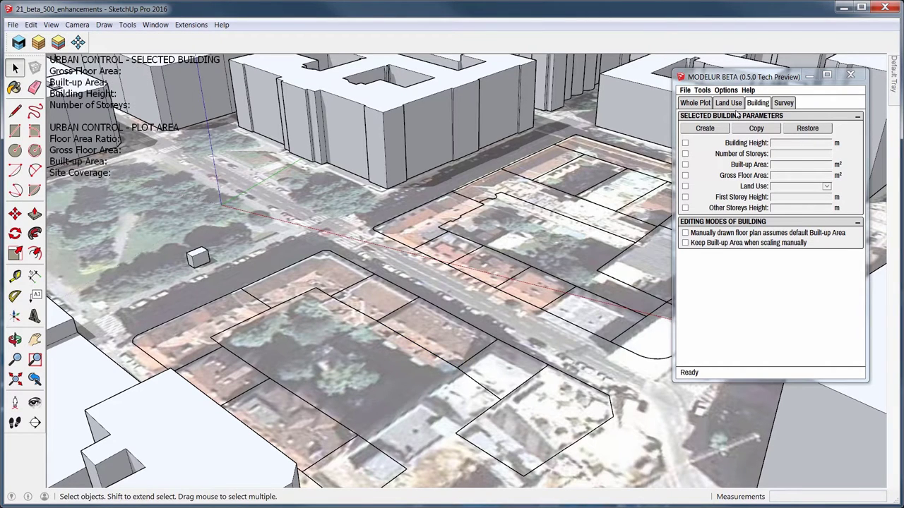
Set Modelur's Create Buildings from edges option to All edges.
left_click(725, 91)
left_click(822, 134)
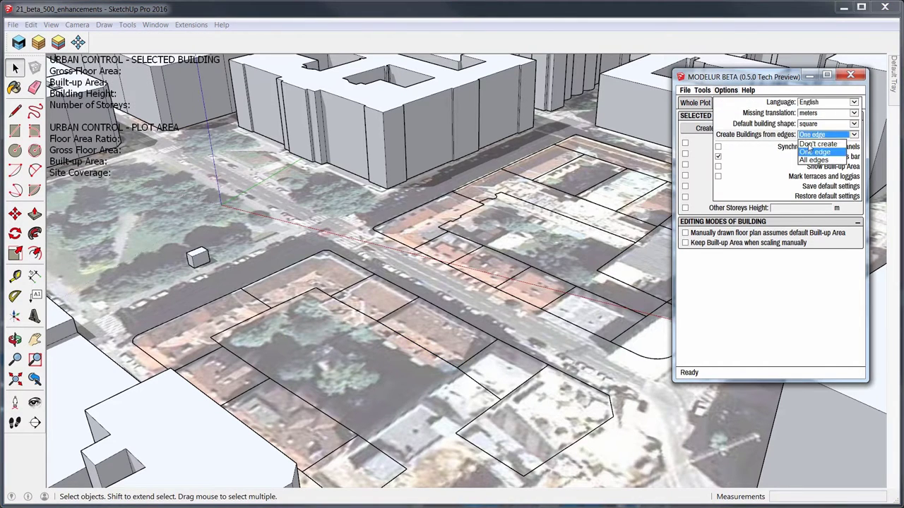
left_click(815, 160)
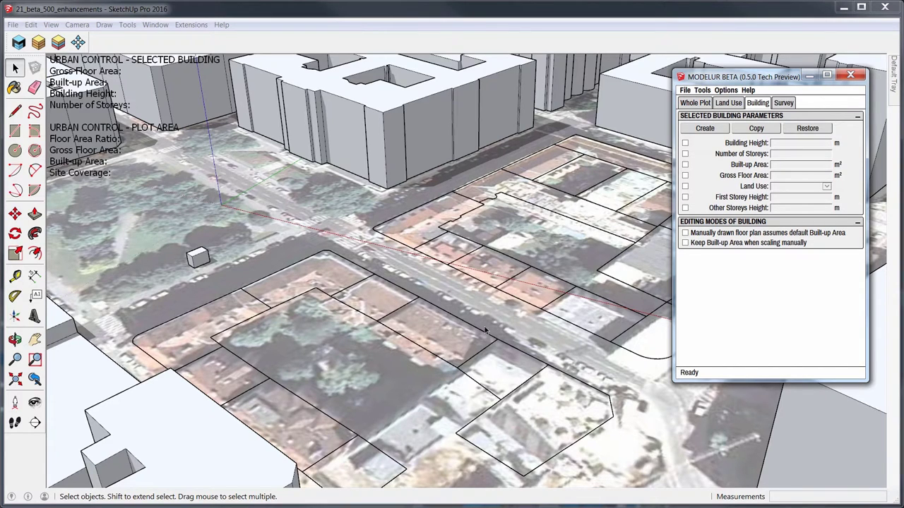
Select the street-side lot's closed edge loop and create a 4-storey, 13 m, 347.5 m² building.
left_click(468, 362)
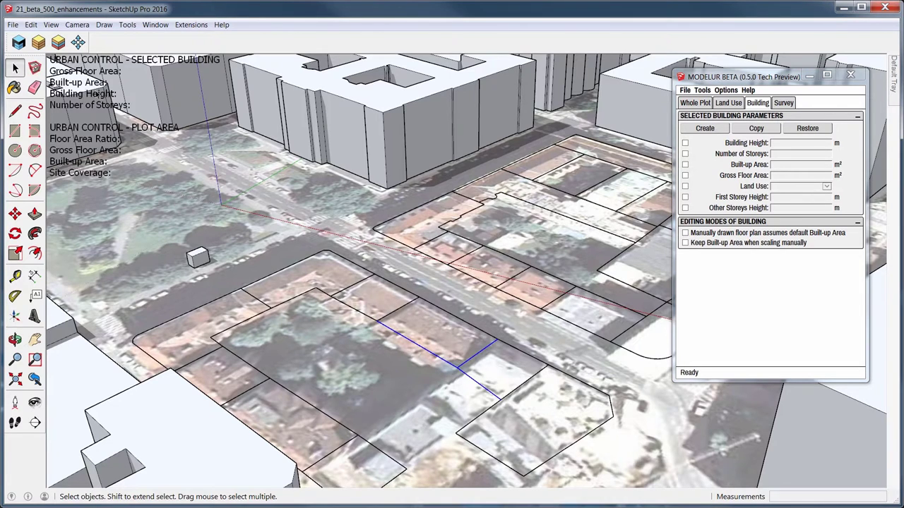
left_click(38, 42)
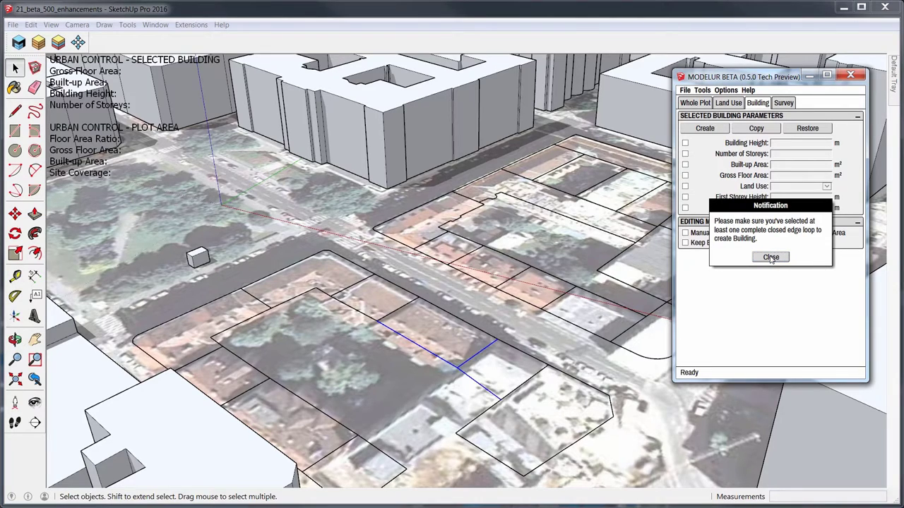
left_click(770, 257)
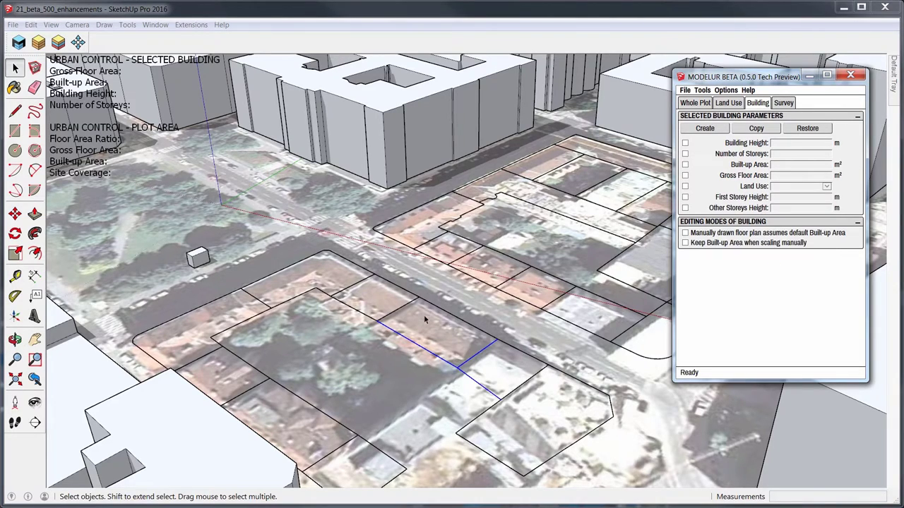
middle_click_drag(410, 311, 465, 342)
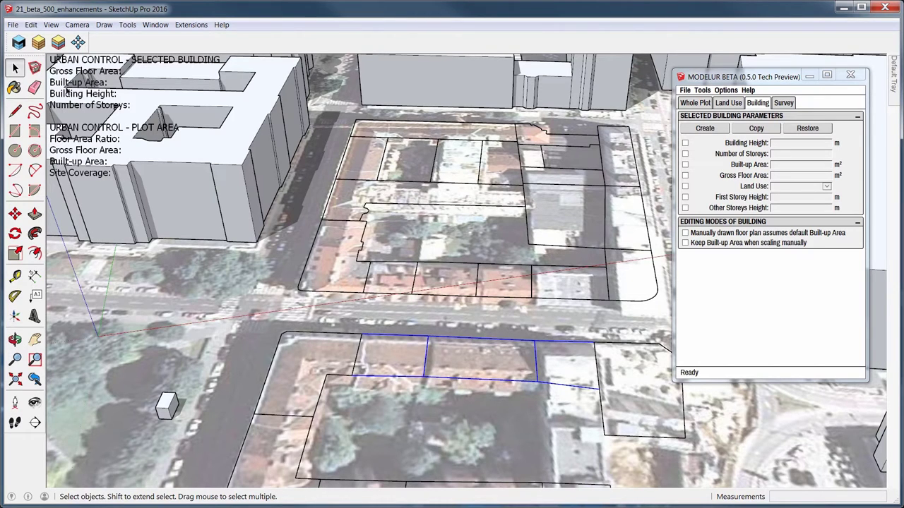
left_click(39, 43)
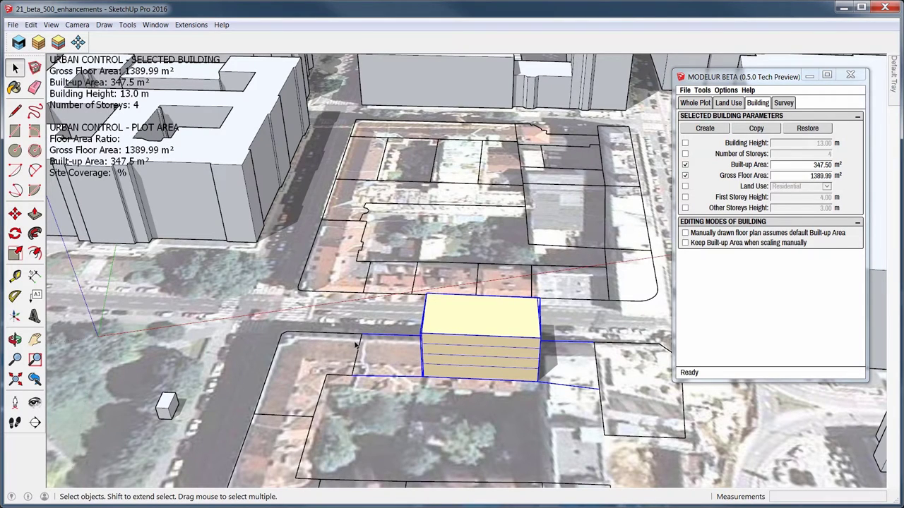
Undo the lot building and select the courtyard block's plot outlines.
left_click(31, 24)
left_click(42, 38)
middle_click_drag(551, 353, 695, 388)
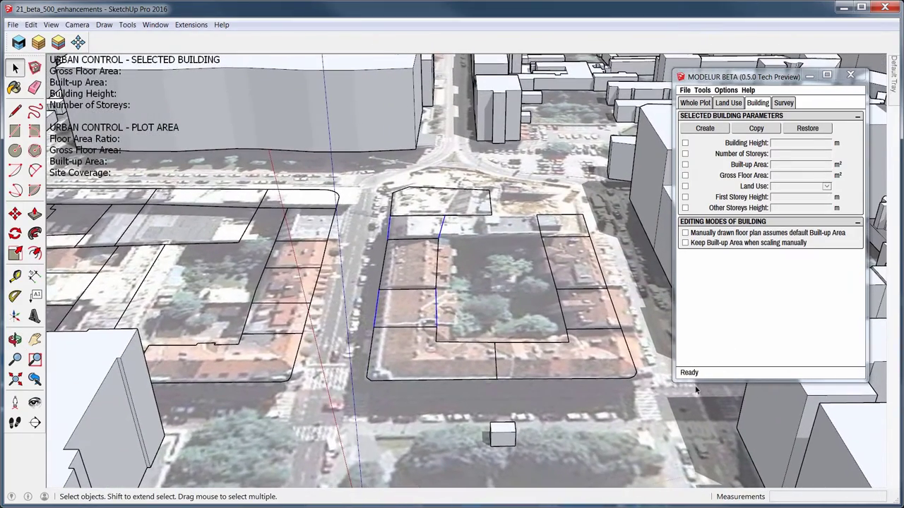
middle_click_drag(554, 339, 397, 260)
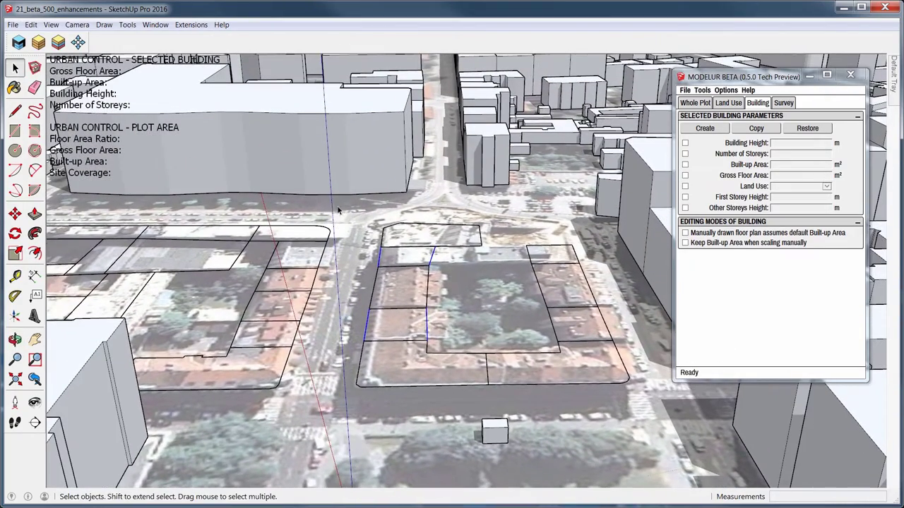
left_click(608, 401)
middle_click_drag(608, 401, 536, 372)
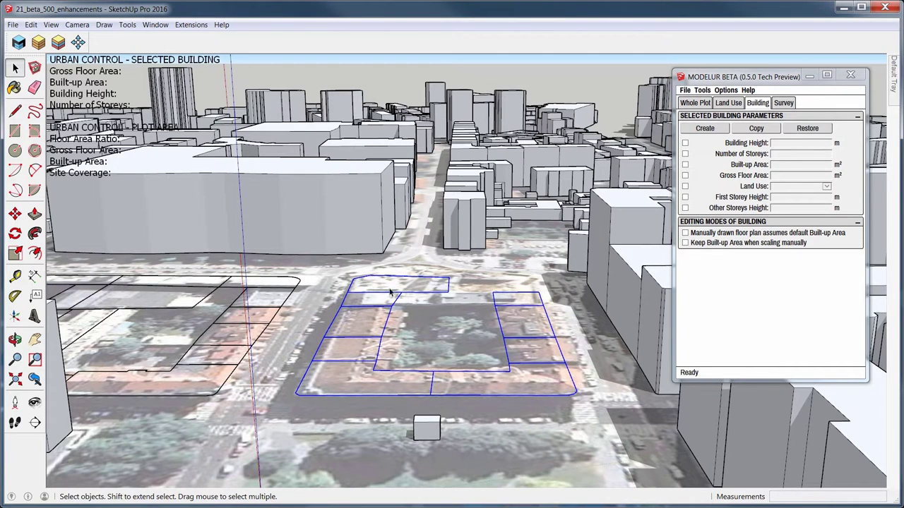
middle_click_drag(435, 329, 453, 288)
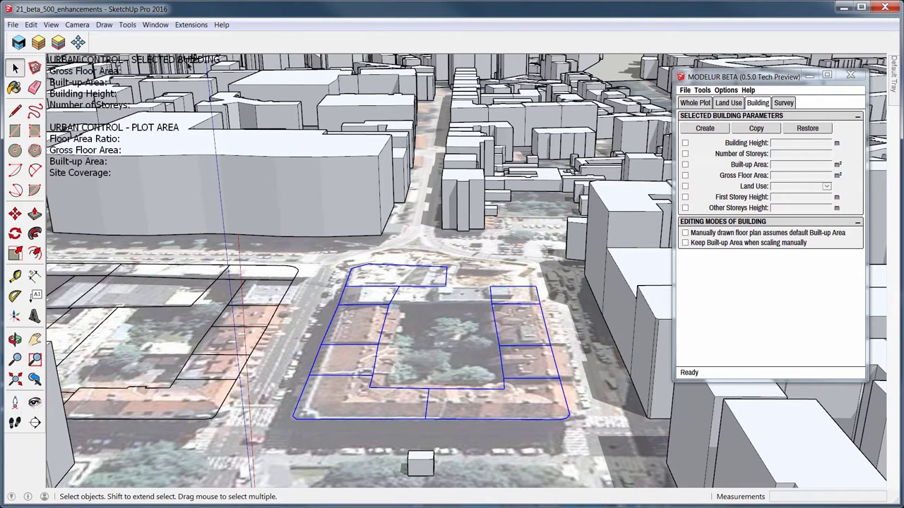
Switch Modelur to One edge and create 4-storey, 13 m buildings totalling 2874.43 m².
left_click(725, 91)
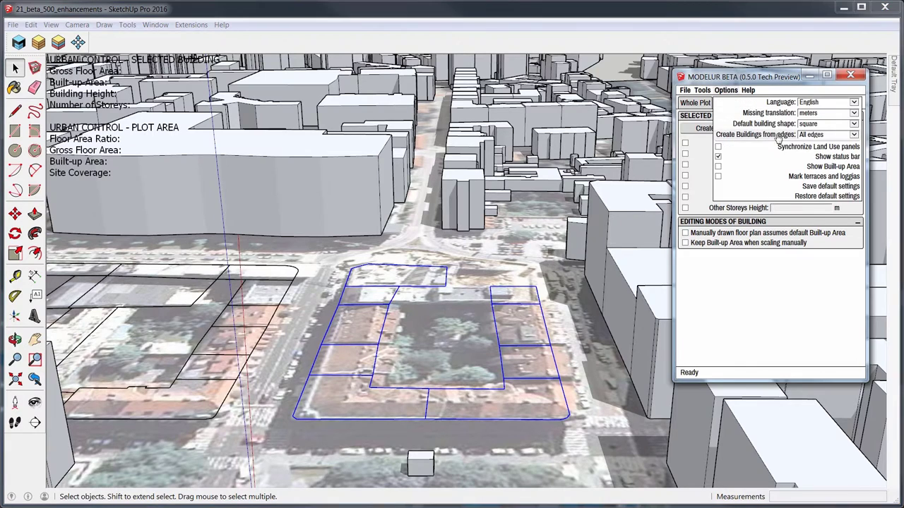
left_click(812, 135)
left_click(818, 152)
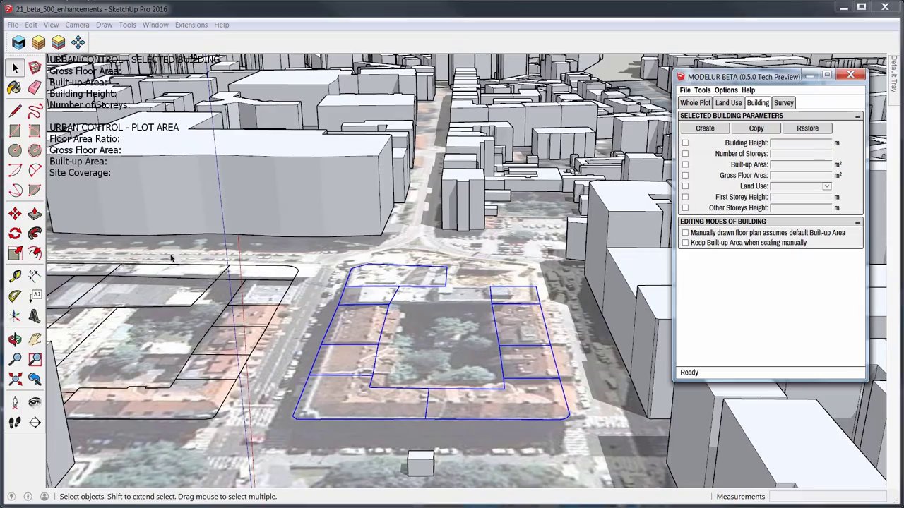
left_click(40, 43)
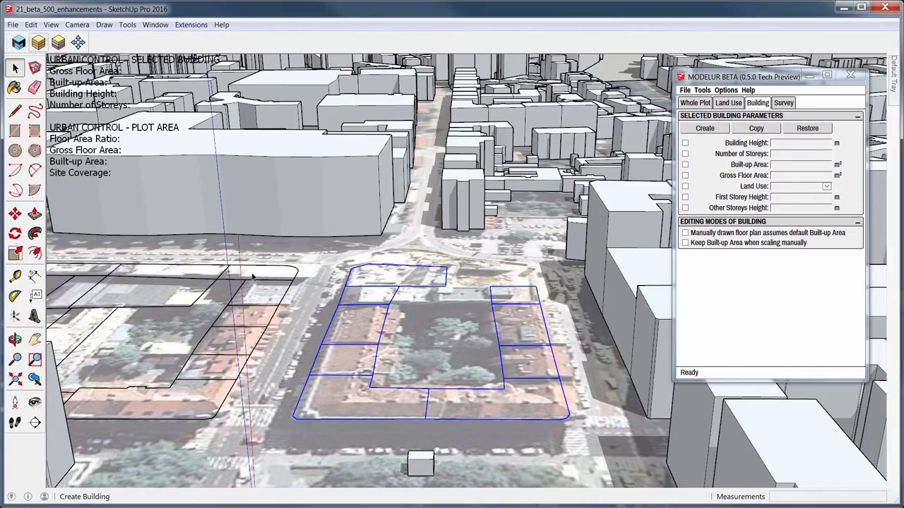
middle_click_drag(532, 343, 532, 309)
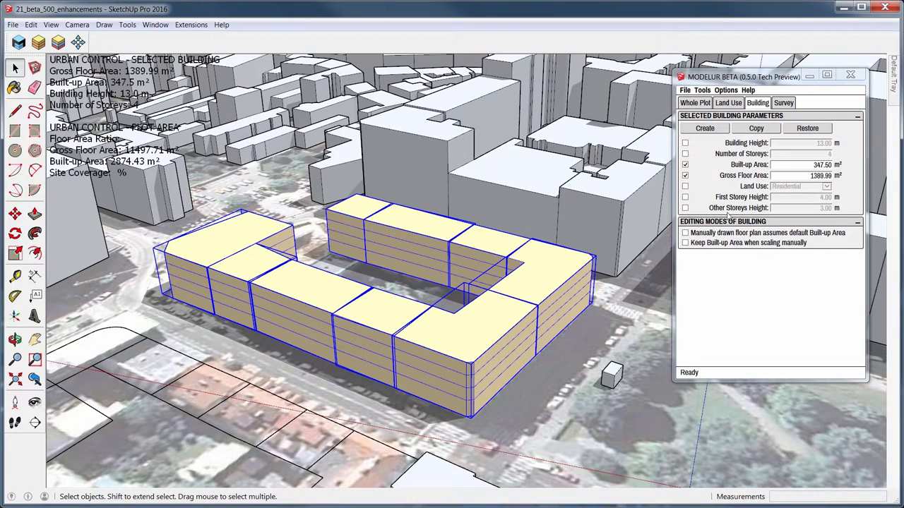
Set the Whole Plot Number of Storeys to 7, making the block's buildings 22 m tall.
left_click(696, 103)
left_click_drag(821, 268, 836, 273)
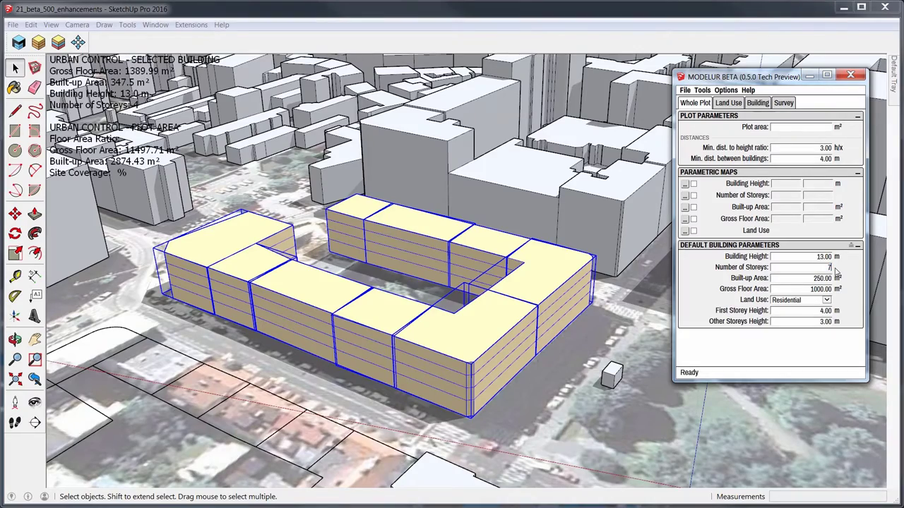
type("7")
key("Return")
Scale the left corner building up into a 19-storey, 58 m tower, then add the L-shaped building to the selection.
middle_click_drag(508, 212, 470, 171)
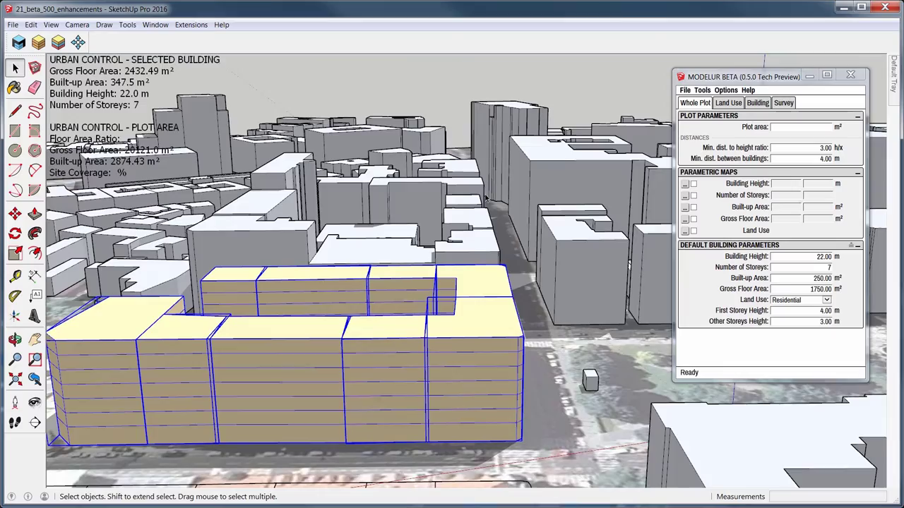
middle_click_drag(360, 342, 247, 384)
left_click(248, 387)
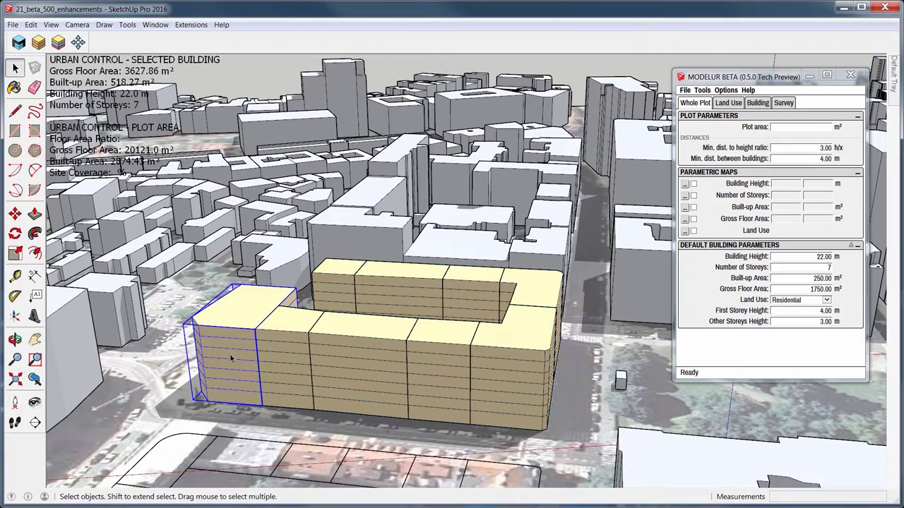
middle_click_drag(250, 311, 351, 279)
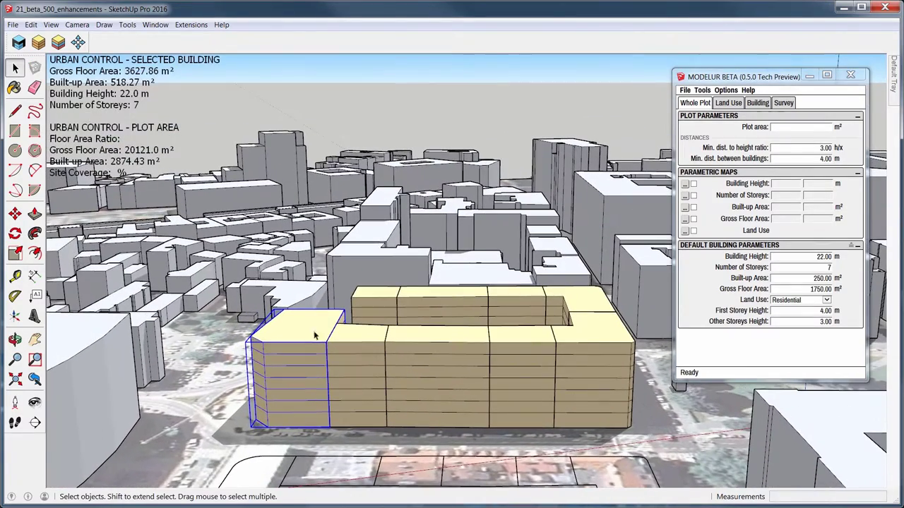
key("s")
left_click_drag(299, 319, 286, 176)
key("space")
middle_click_drag(478, 335, 426, 384)
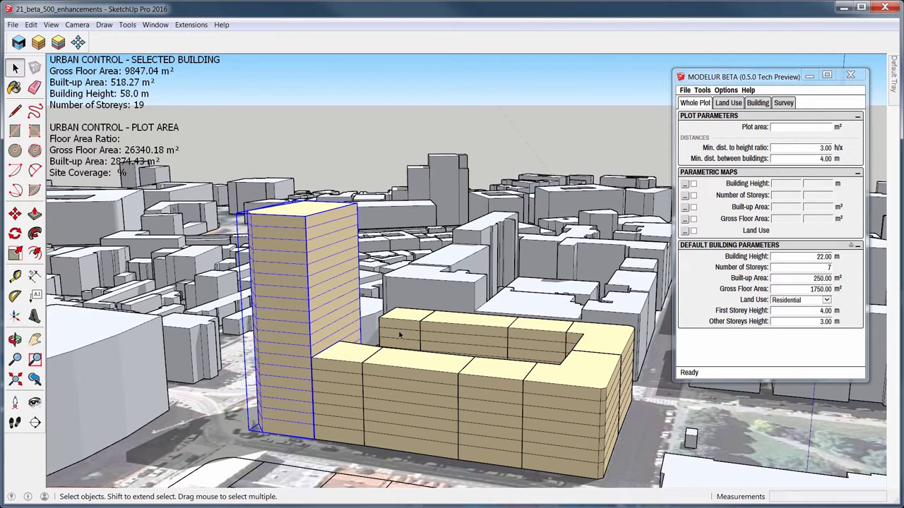
middle_click_drag(382, 355, 487, 343)
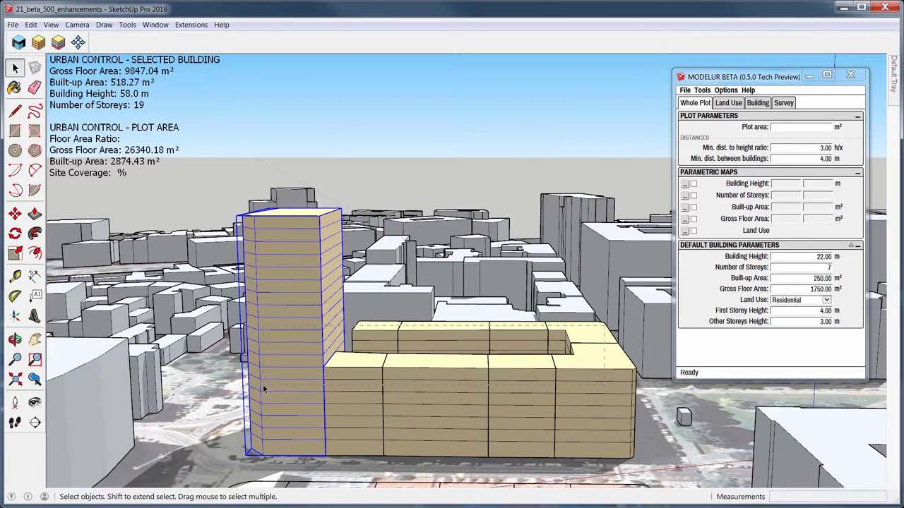
left_click(459, 336, "shift")
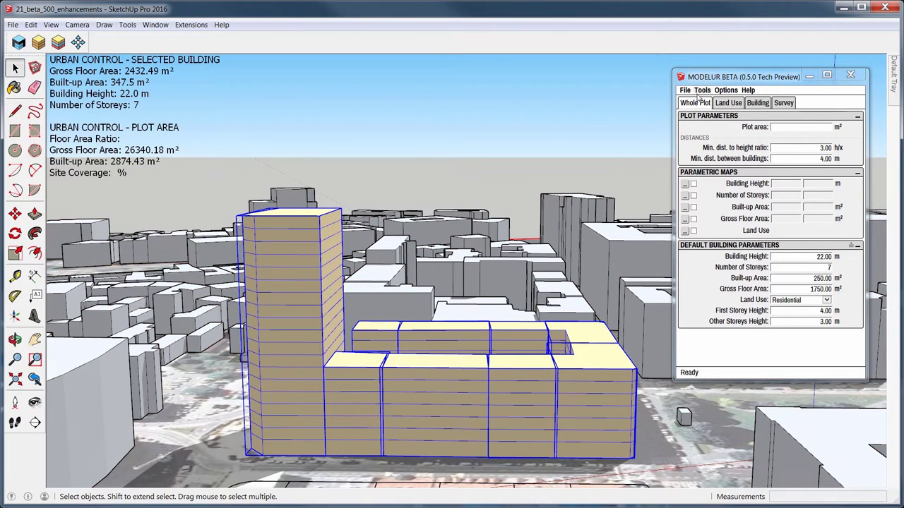
Randomize the selected buildings' heights to an absolute 5–8 storeys.
left_click(702, 91)
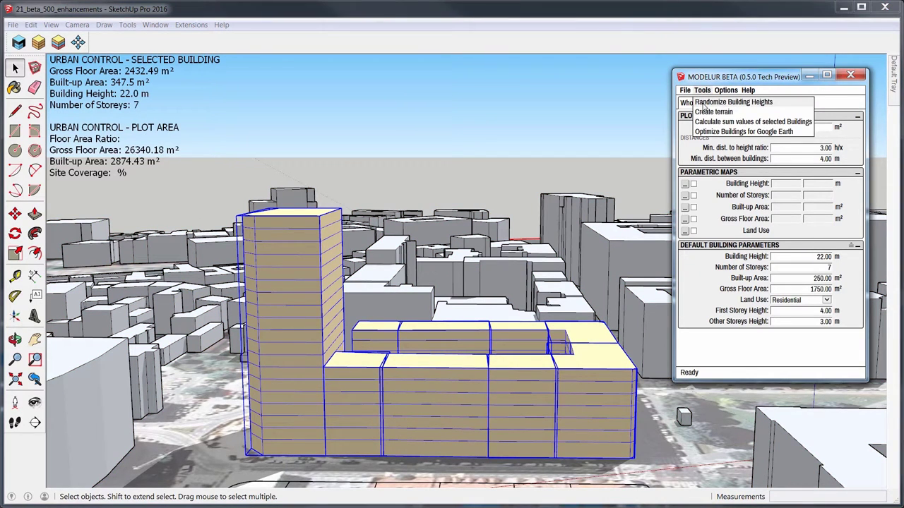
left_click(727, 102)
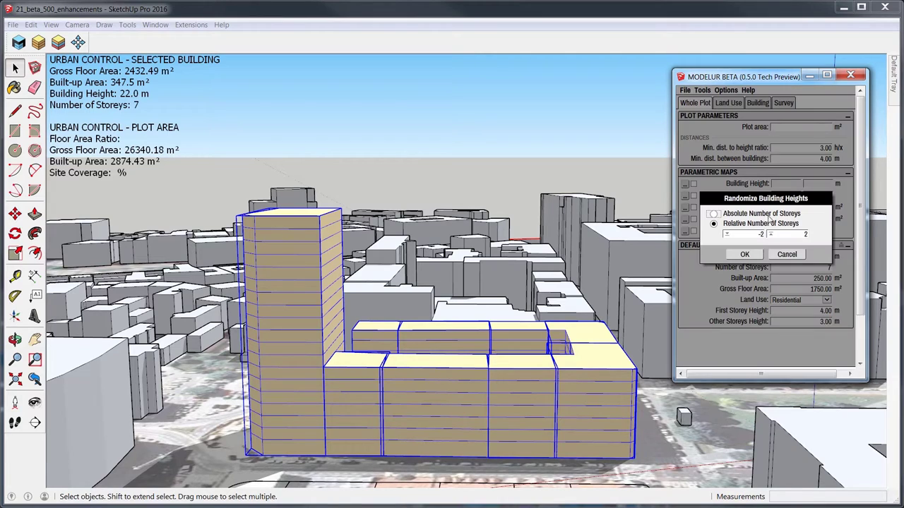
left_click(713, 213)
double_click(761, 234)
double_click(804, 233)
left_click(745, 255)
middle_click_drag(368, 377, 437, 373)
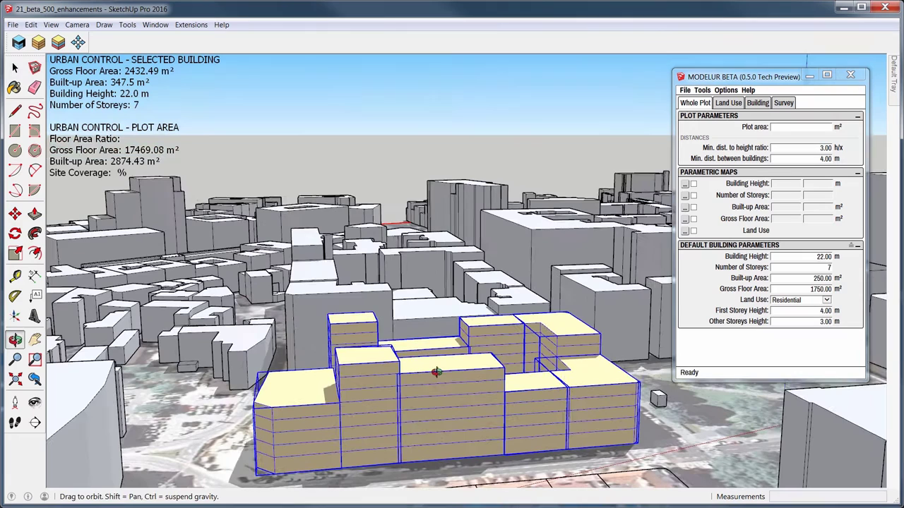
Undo the absolute randomization and apply relative random storey changes of −2 to +2.
left_click(32, 25)
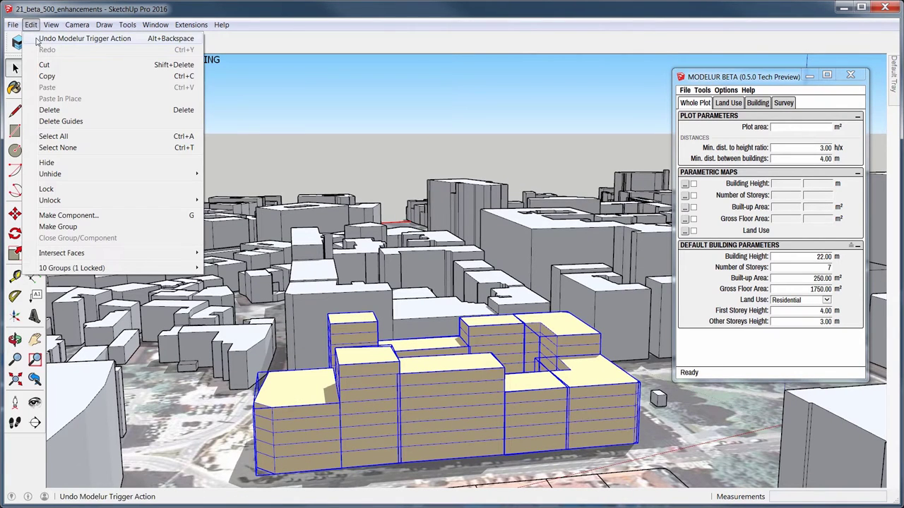
left_click(36, 40)
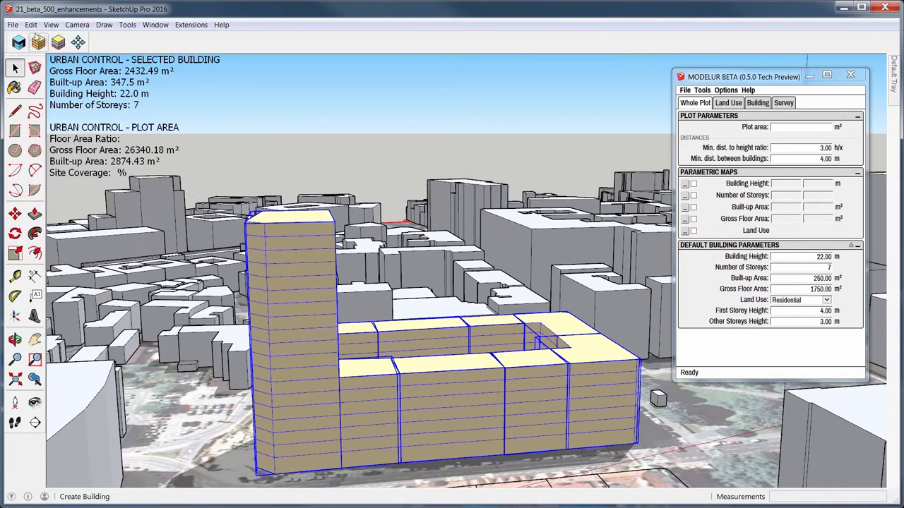
left_click(702, 90)
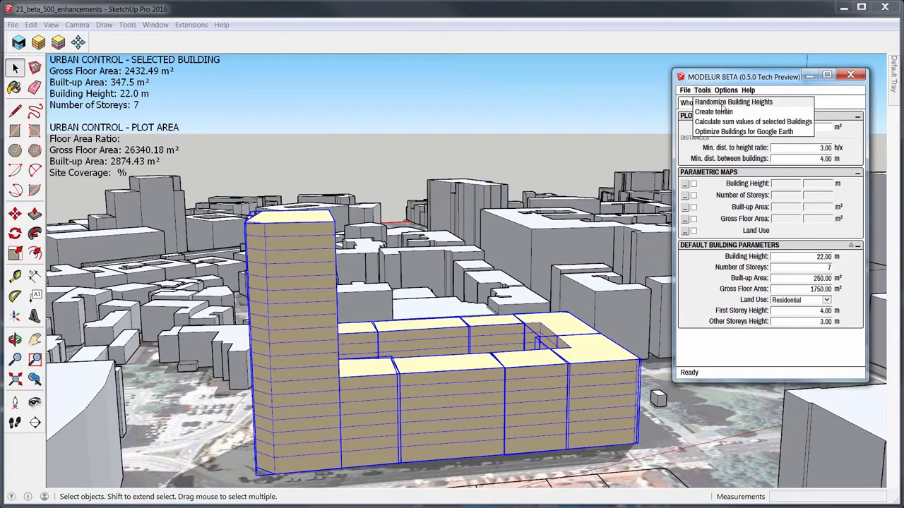
left_click(722, 104)
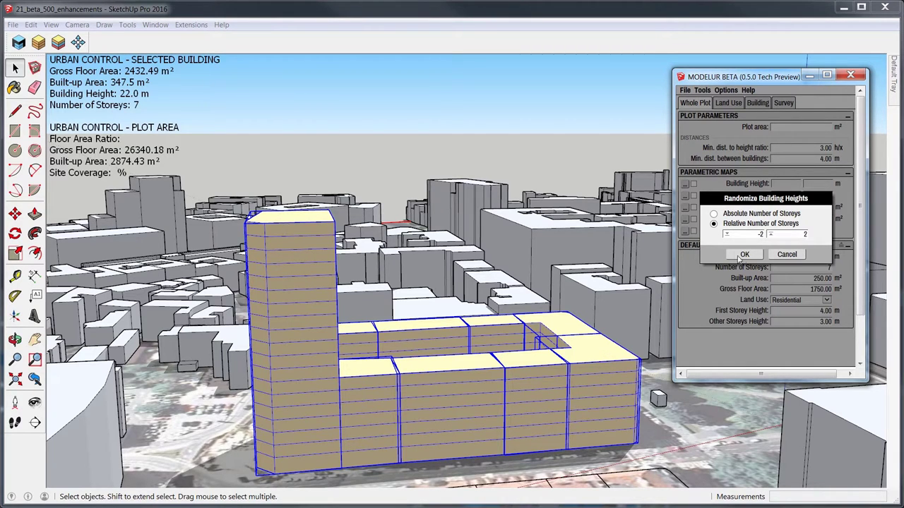
key("Return")
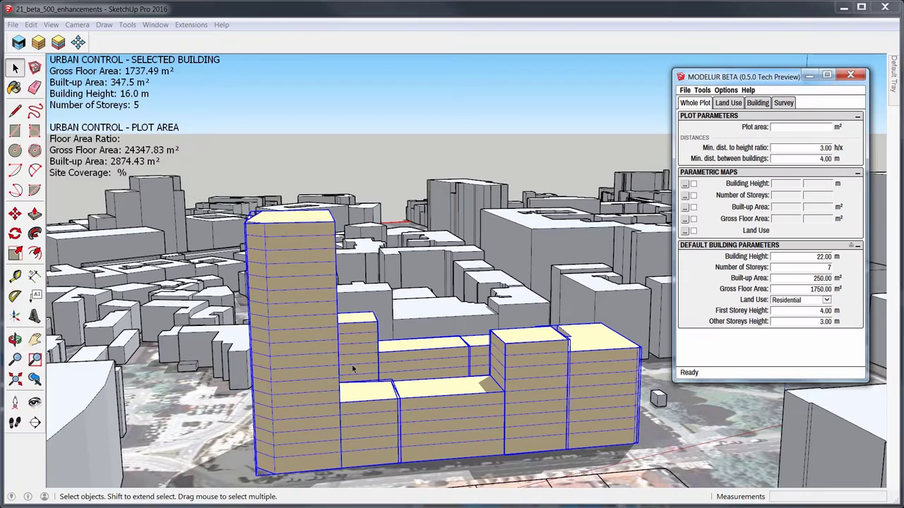
middle_click_drag(360, 369, 374, 360)
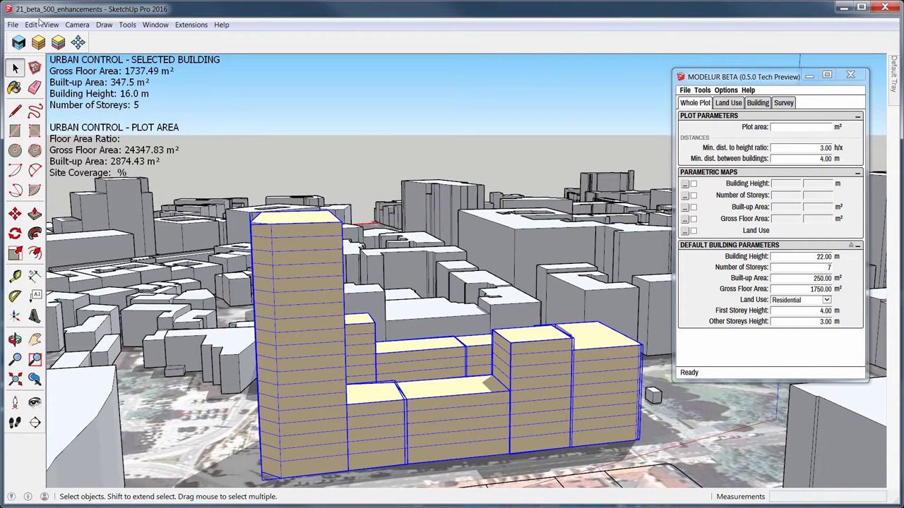
Undo, reapply the relative randomization, then undo again to restore the 19-storey tower.
left_click(34, 24)
left_click(64, 38)
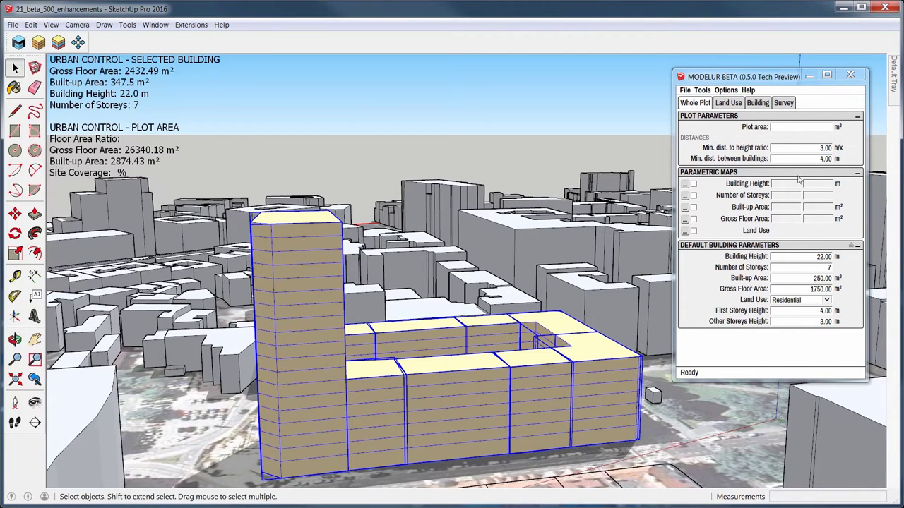
left_click(703, 91)
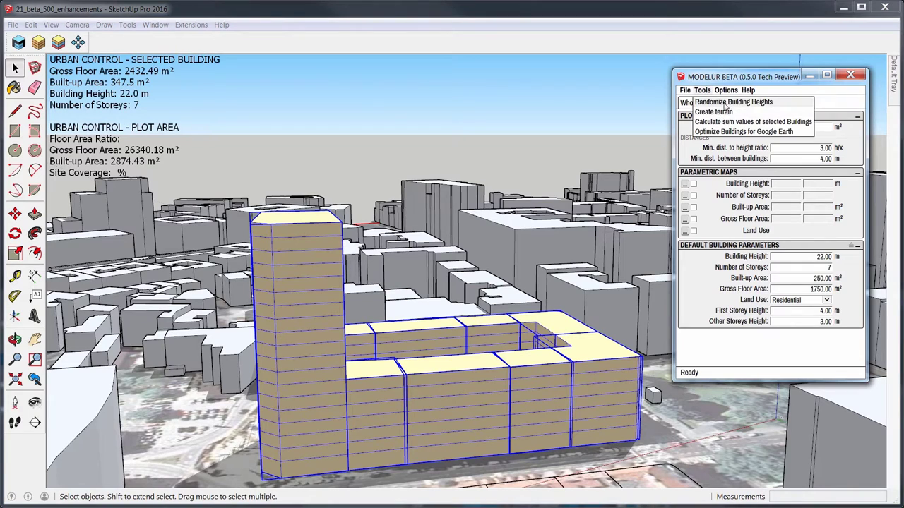
left_click(725, 103)
left_click(747, 254)
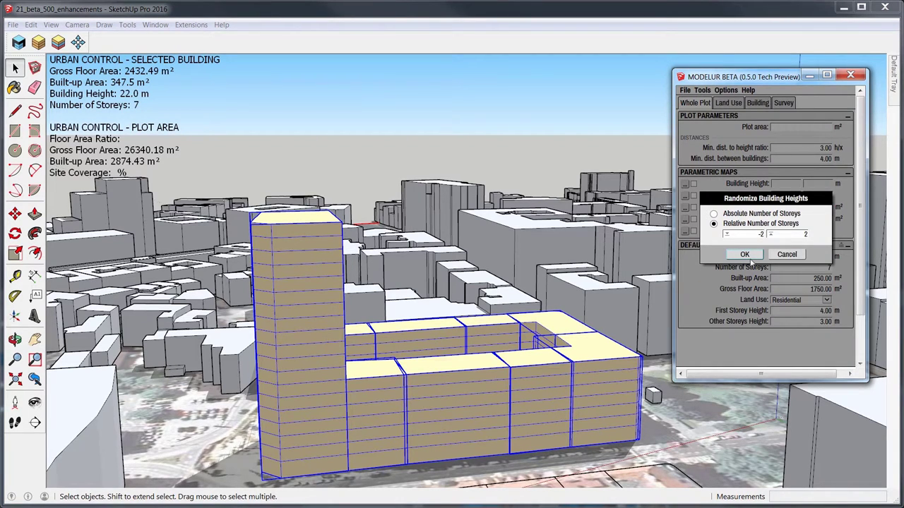
left_click(743, 257)
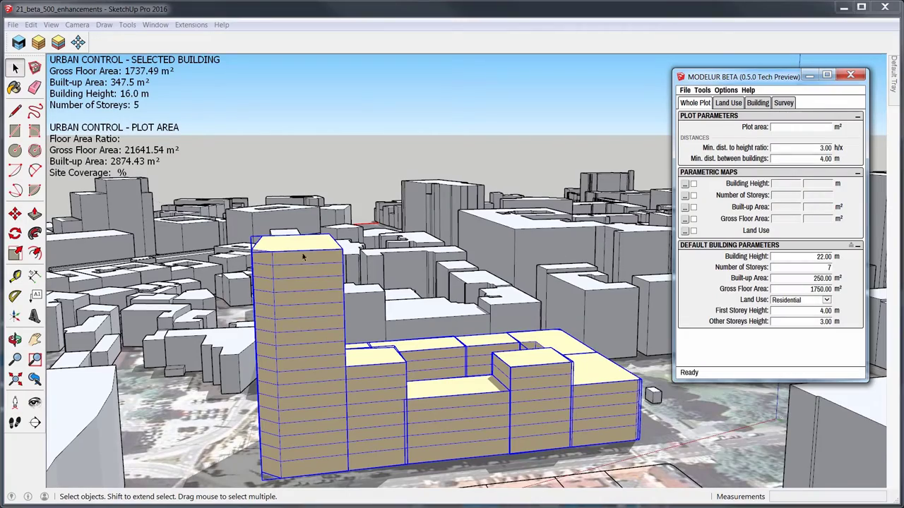
middle_click_drag(378, 377, 14, 341)
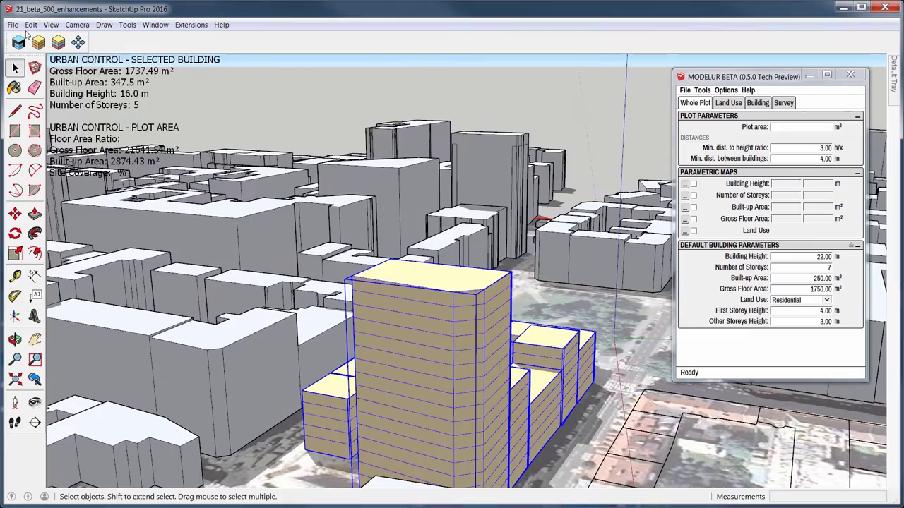
left_click(31, 25)
left_click(37, 41)
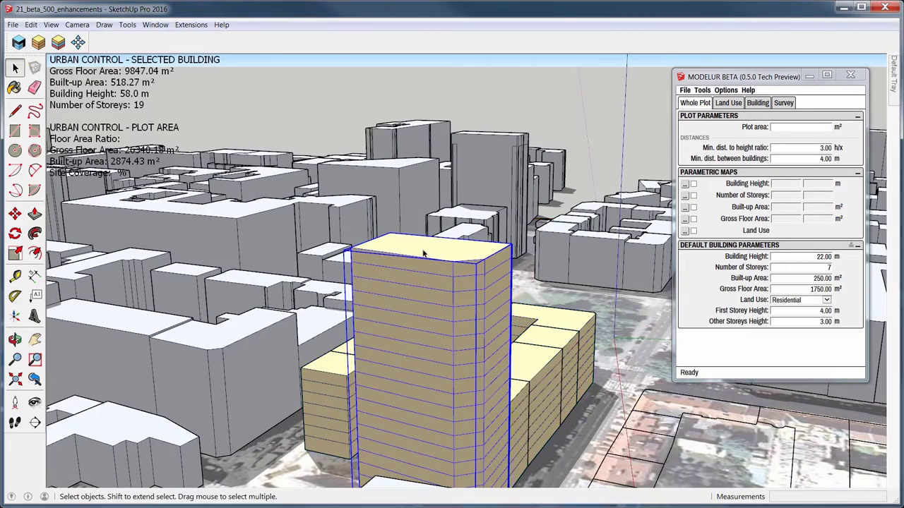
Scale the tower down to about 0.38 on the blue axis, making it 7 storeys, 22 m.
middle_click_drag(424, 253, 524, 185)
key("s")
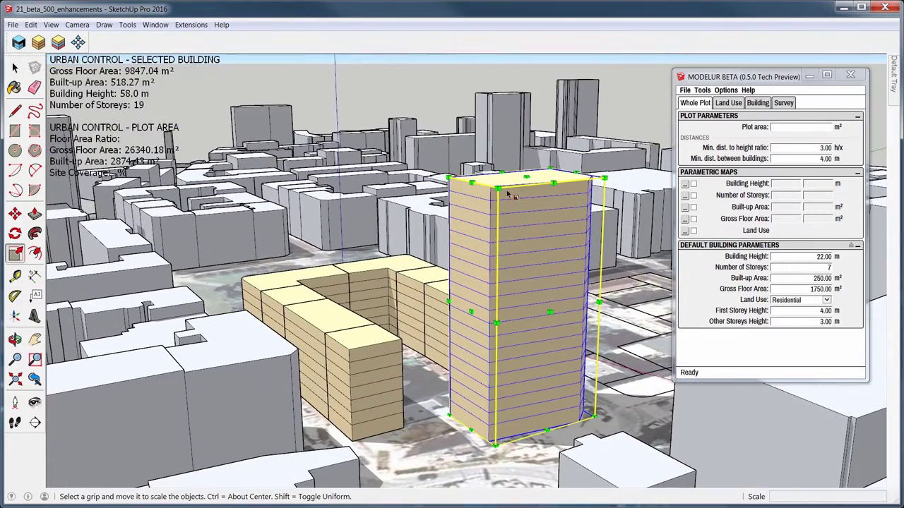
left_click_drag(526, 177, 523, 335)
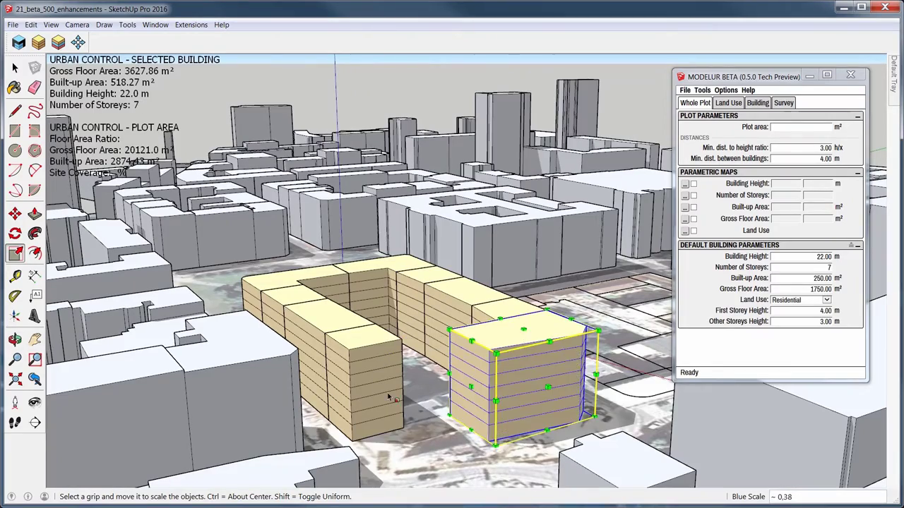
middle_click_drag(523, 335, 423, 338)
scroll(395, 374, "up", 3)
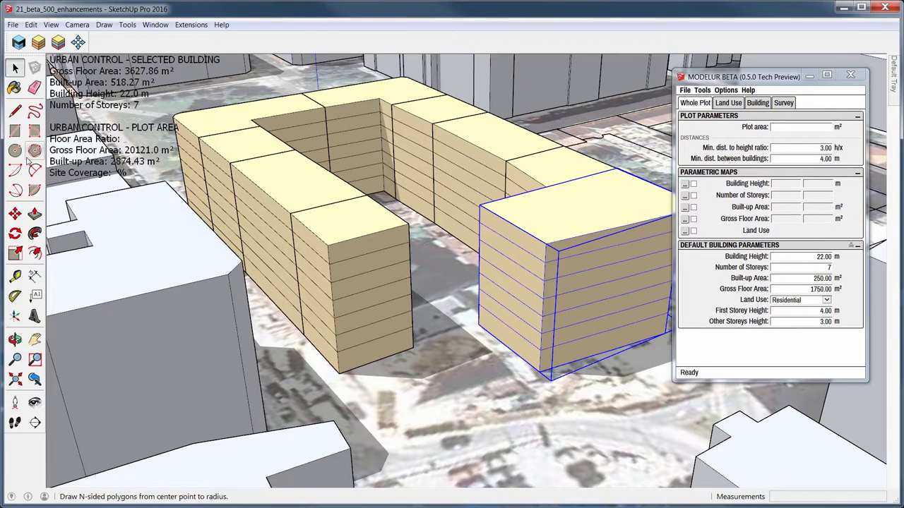
Draw the plot outline across the open front of the U-shaped block and select its face.
left_click(15, 131)
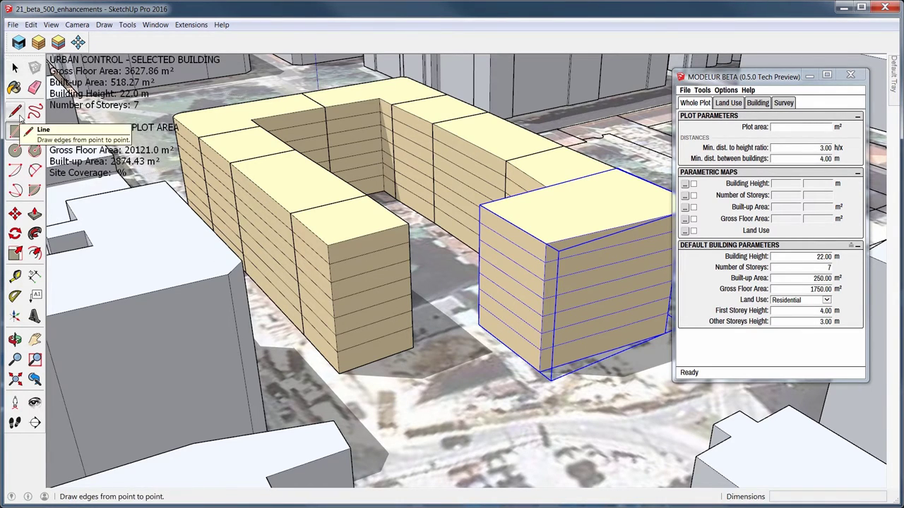
left_click(15, 111)
left_click(339, 367)
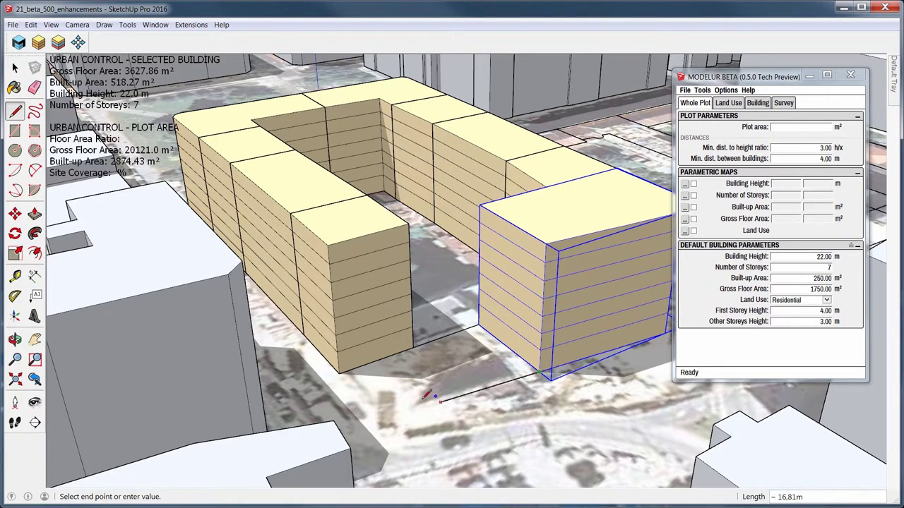
left_click(359, 425)
key("space")
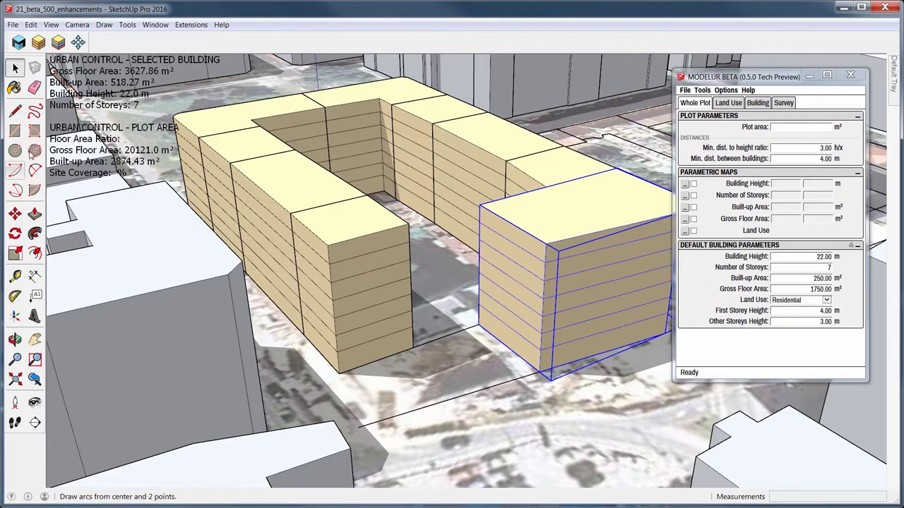
left_click(15, 110)
left_click(339, 368)
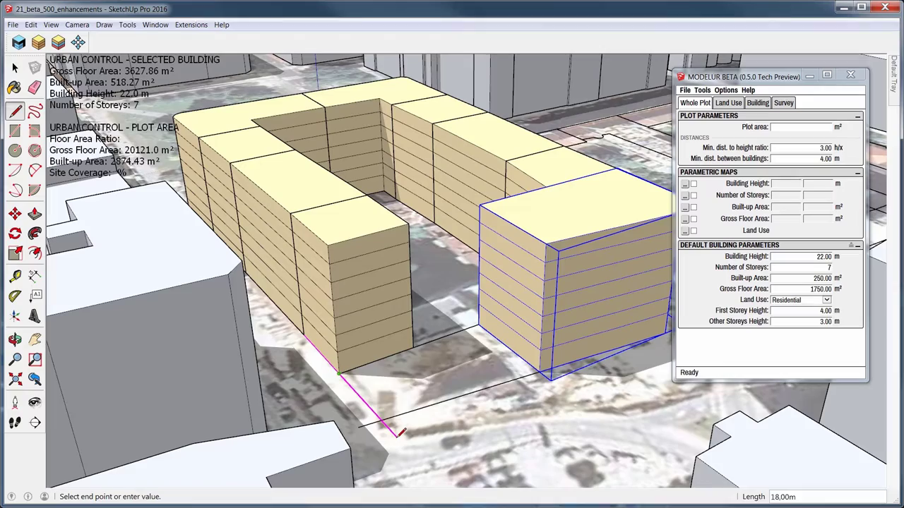
left_click(397, 432)
key("space")
left_click(402, 402)
middle_click_drag(402, 401, 381, 400)
Create a Modelur building on the plot and scale it down to 2 storeys, 7 m.
left_click(38, 42)
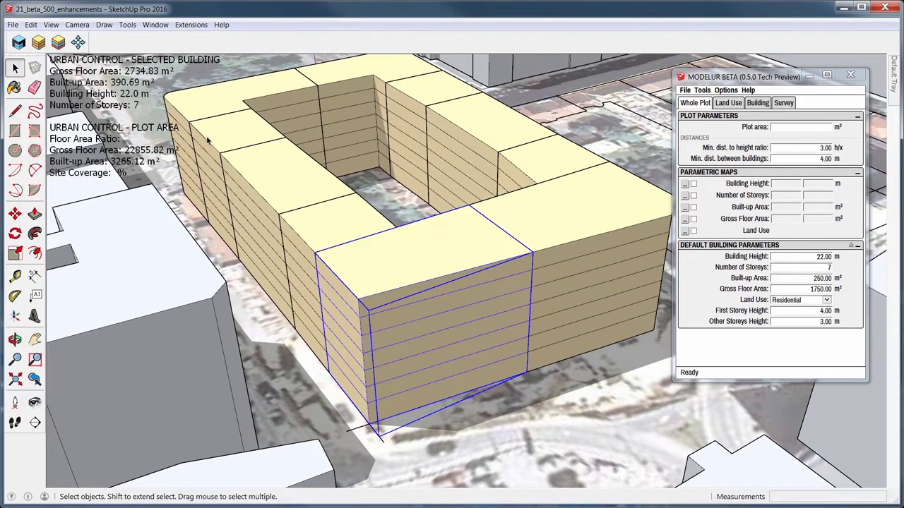
middle_click_drag(411, 334, 466, 270)
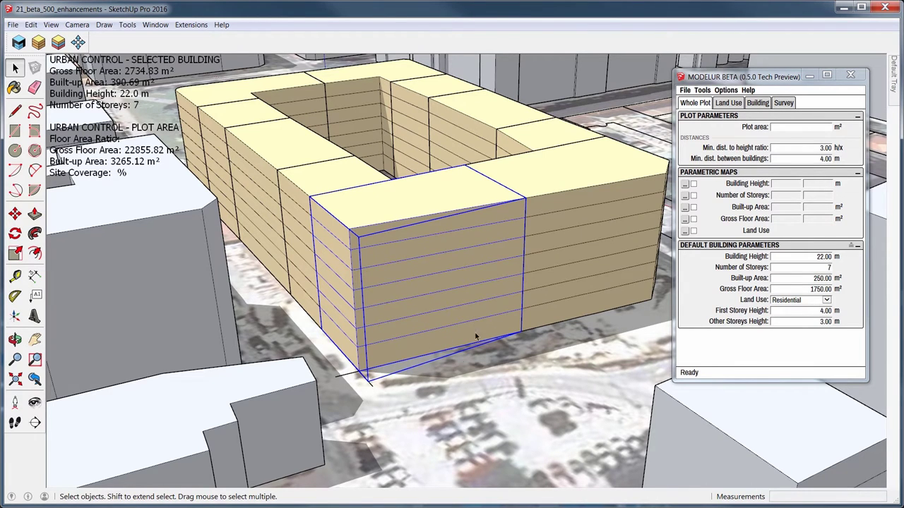
key("s")
left_click_drag(417, 195, 419, 289)
key("space")
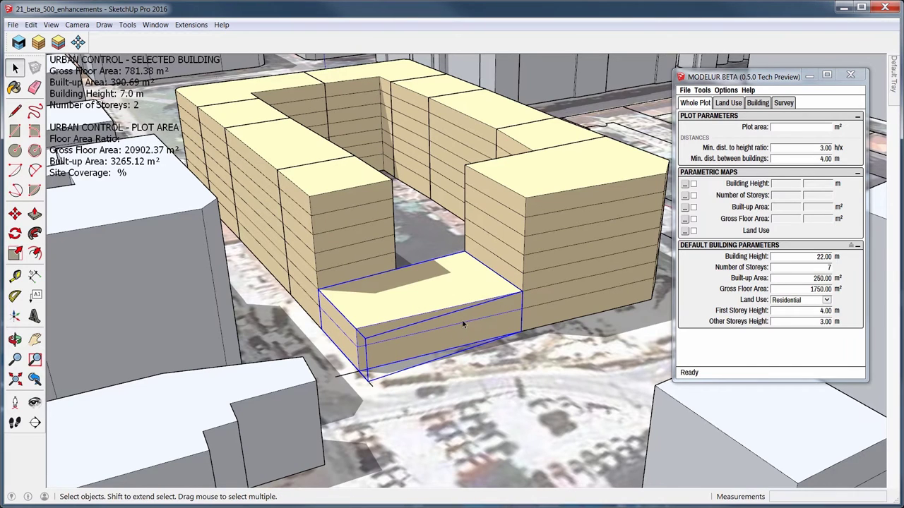
Set the low front building's land use to Service in Modelur's Building tab.
left_click(758, 103)
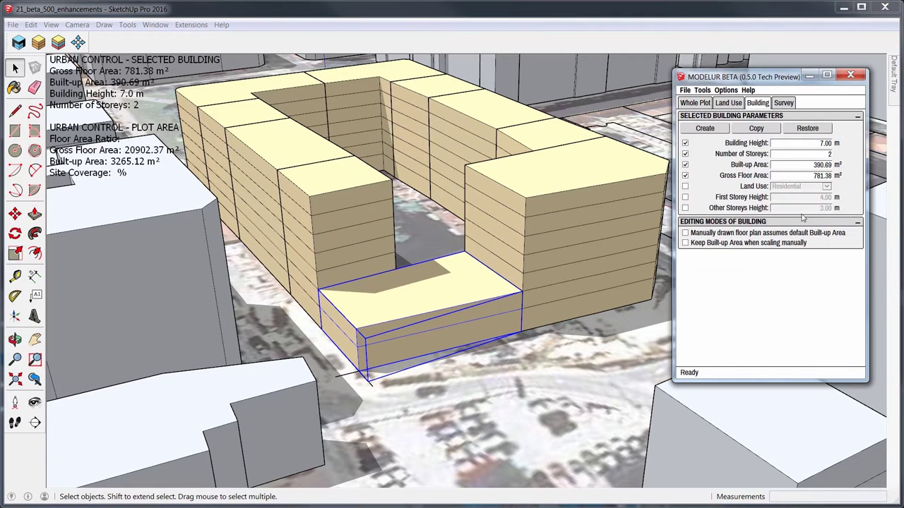
left_click(684, 186)
left_click(797, 187)
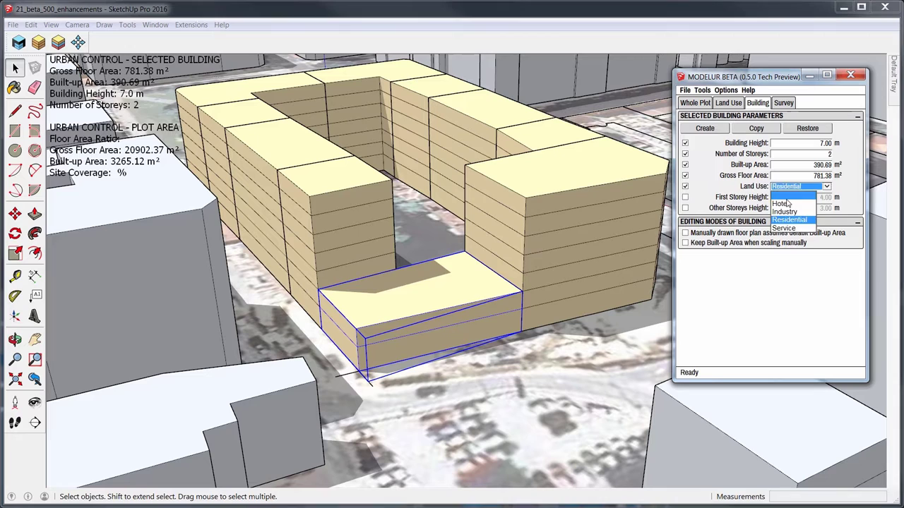
left_click(783, 228)
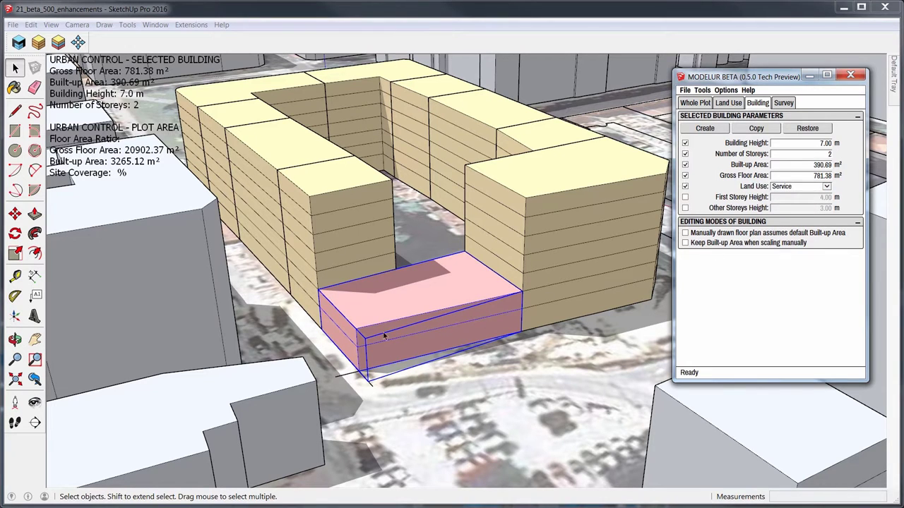
Copy the Service building on top of itself.
key("m")
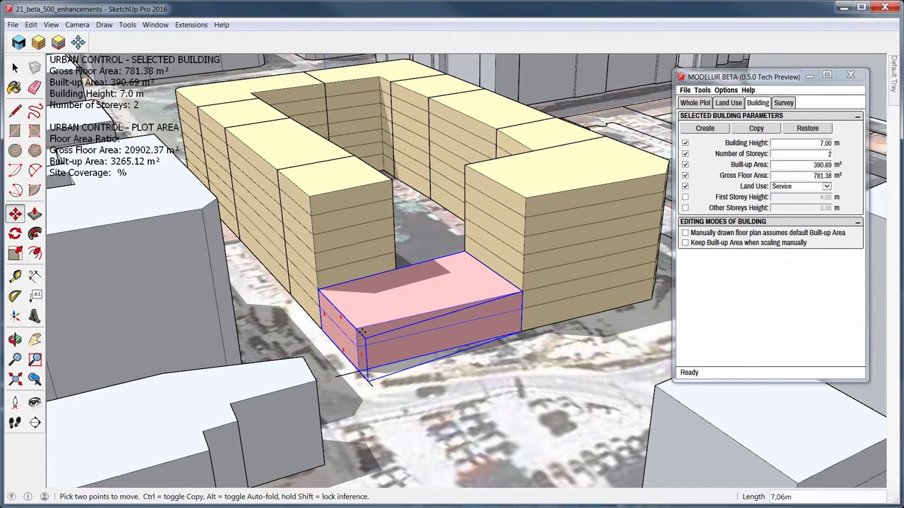
key("ctrl")
left_click(360, 332)
left_click(367, 296)
key("space")
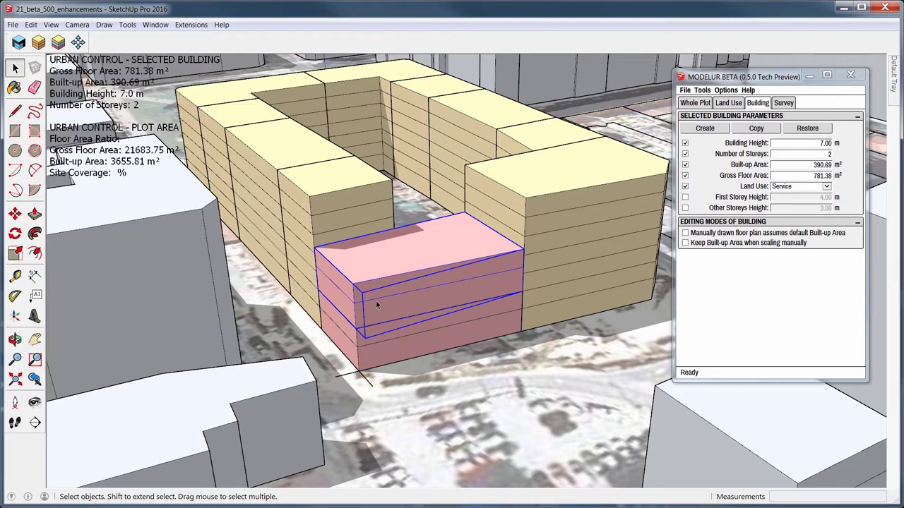
Give the upper copy 3 storeys and the Hotel land use.
double_click(829, 154)
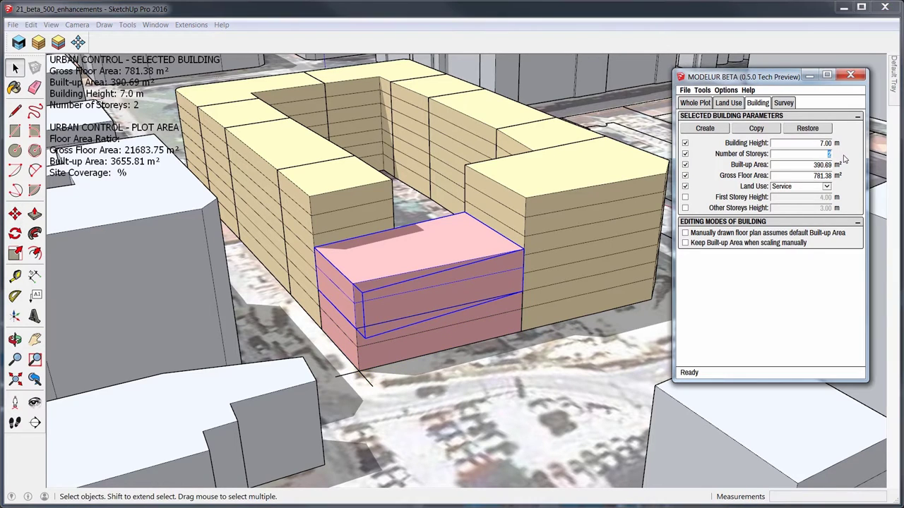
type("3")
key("Return")
left_click(782, 188)
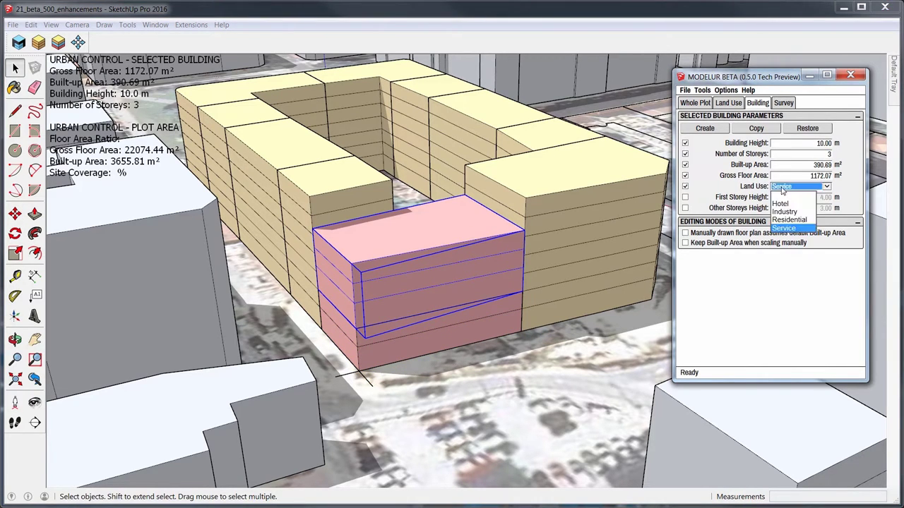
left_click(780, 203)
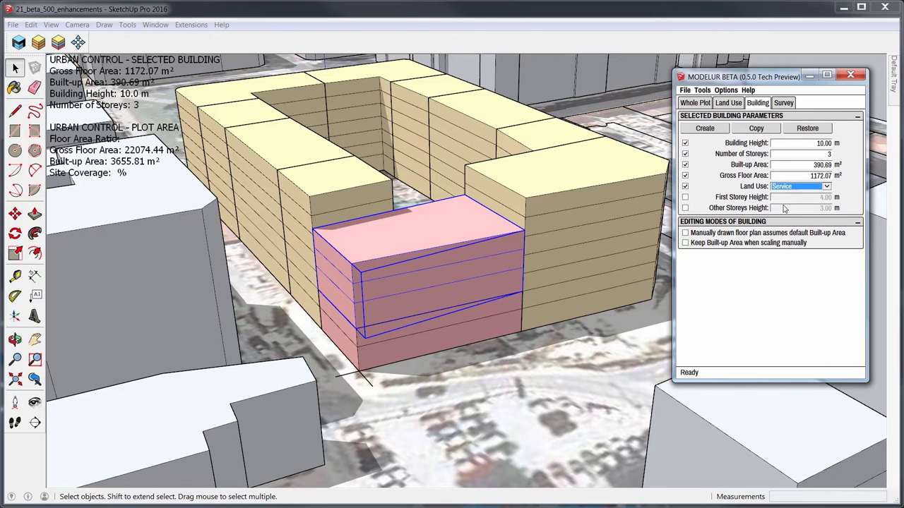
middle_click_drag(393, 285, 406, 268)
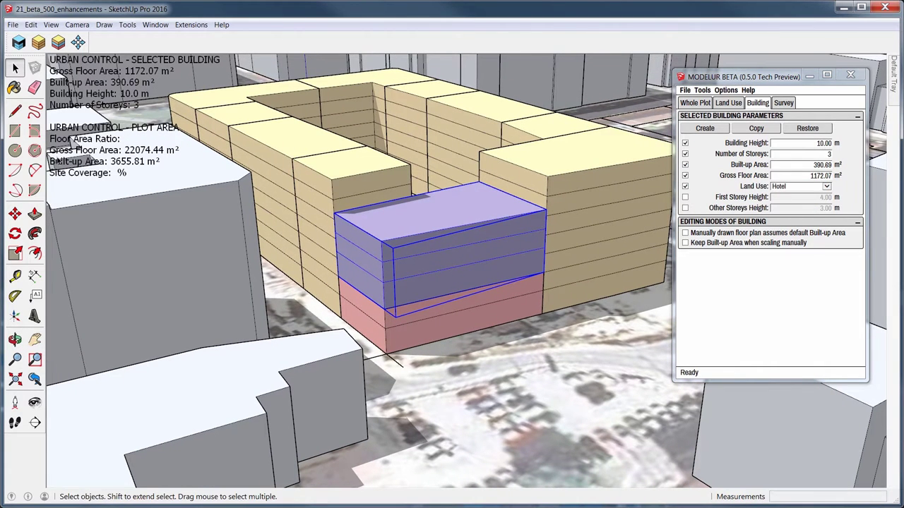
Split the Hotel block's roof with a line to mark out the 7-storey, 22 m tower's footprint.
left_click(14, 110)
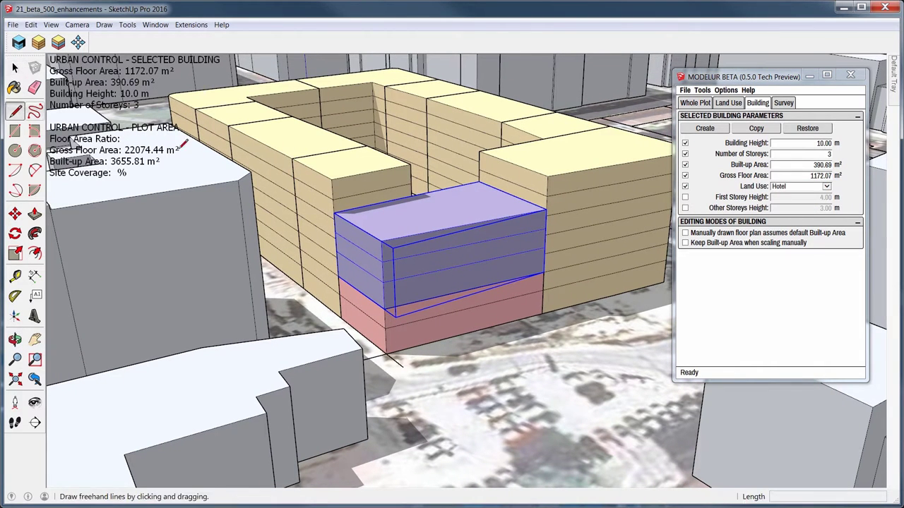
left_click(336, 211)
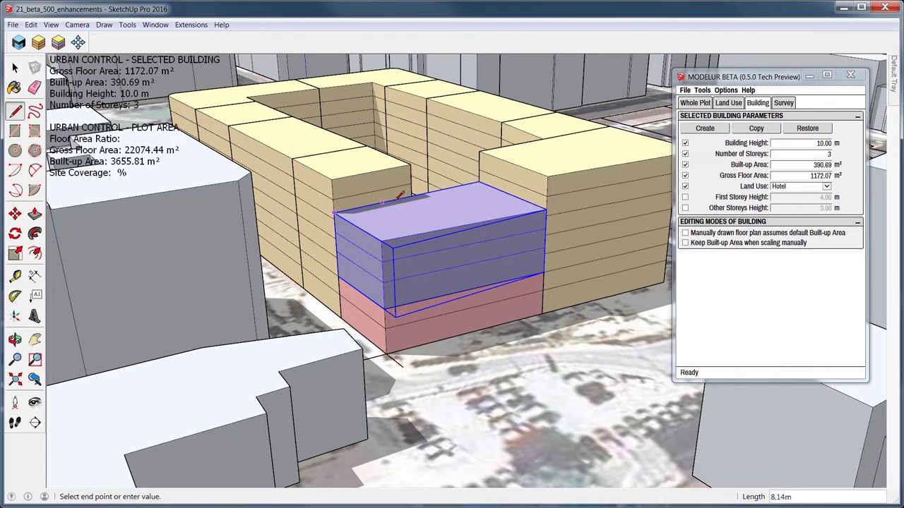
left_click(468, 224)
left_click(381, 242)
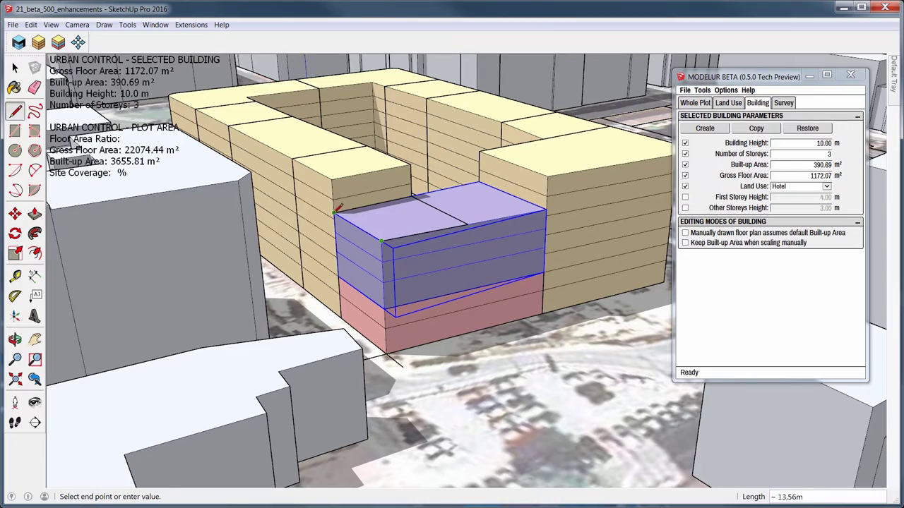
key("Escape")
key("space")
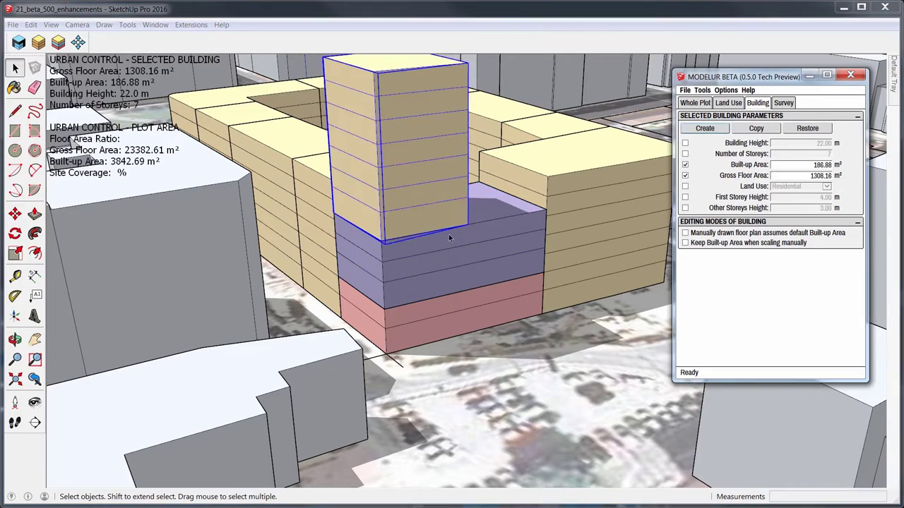
middle_click_drag(445, 339, 407, 288)
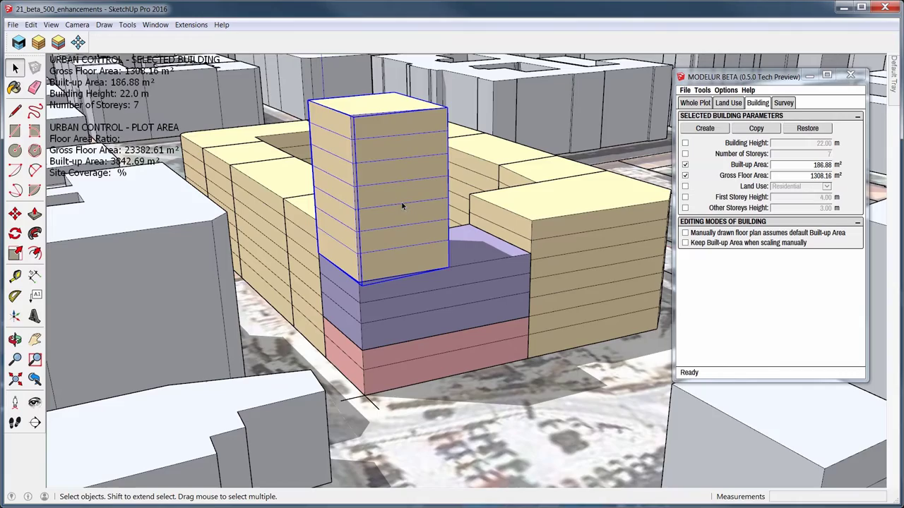
Select the tower, Hotel and Service blocks and combine them into one 12-storey, 37 m complex building.
middle_click_drag(397, 212, 386, 400)
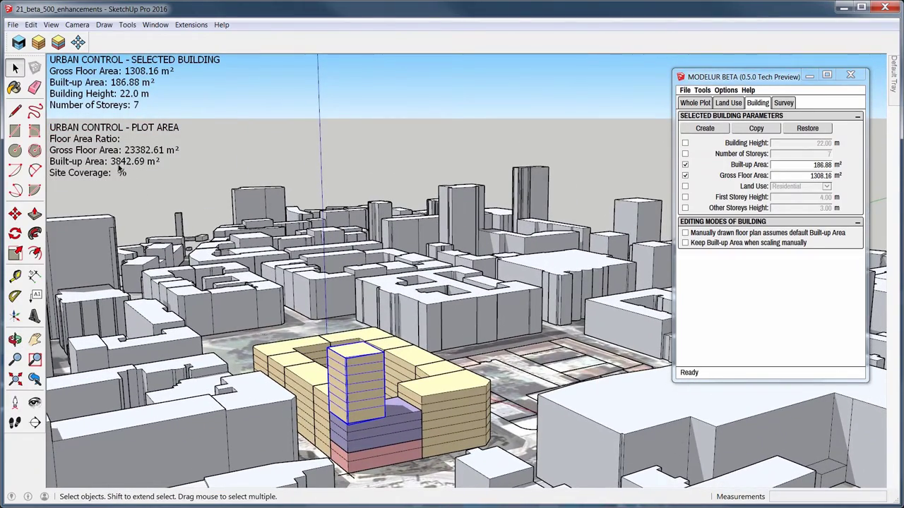
middle_click_drag(356, 362, 396, 370)
left_click(380, 370)
left_click(374, 395)
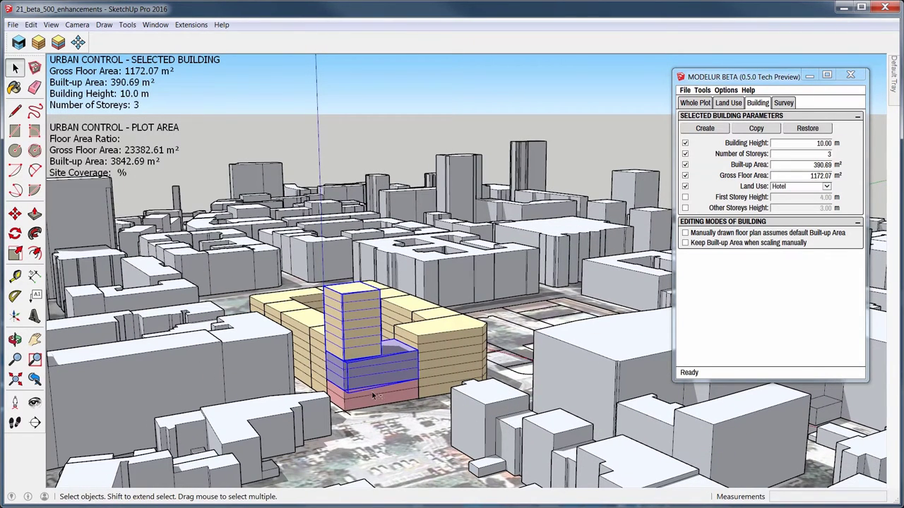
left_click(390, 353)
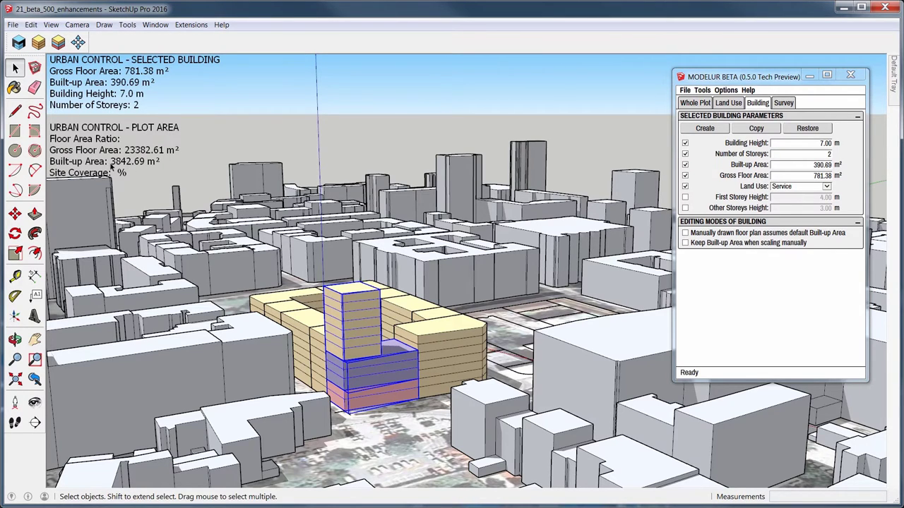
left_click(58, 43)
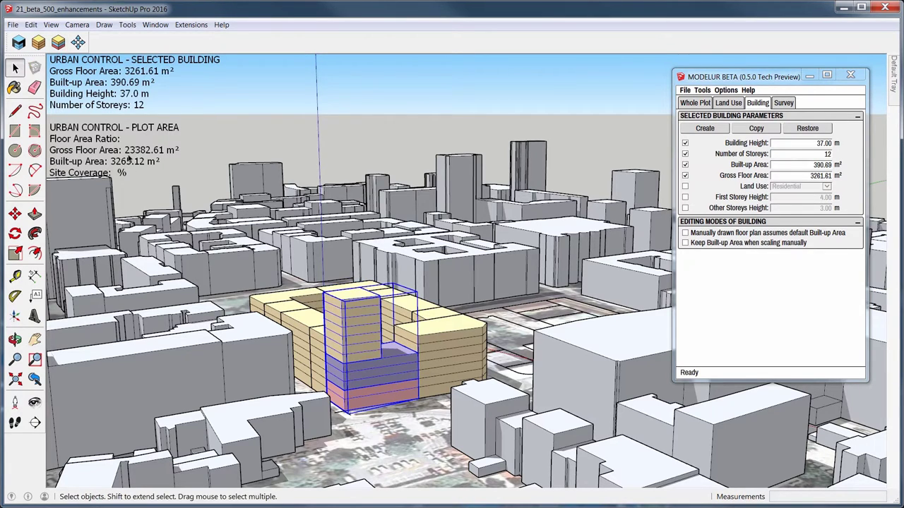
middle_click_drag(377, 332, 373, 337)
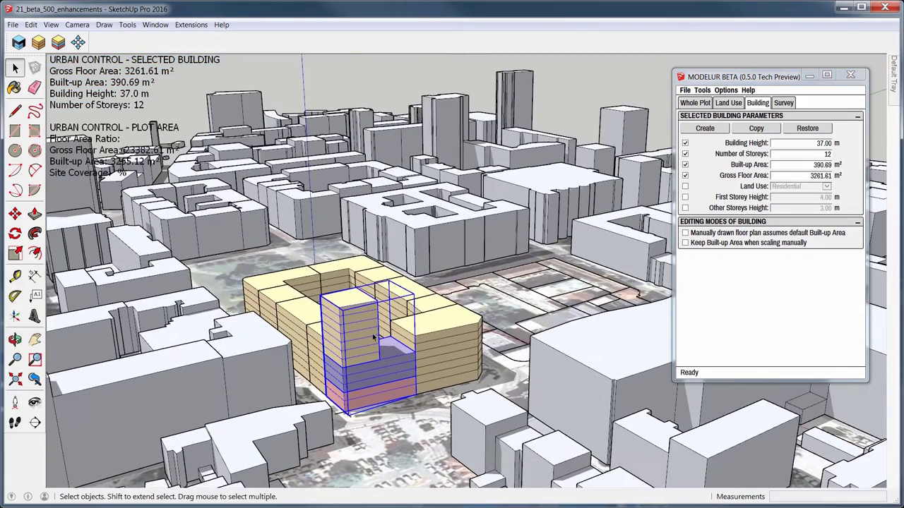
scroll(371, 330, "up", 2)
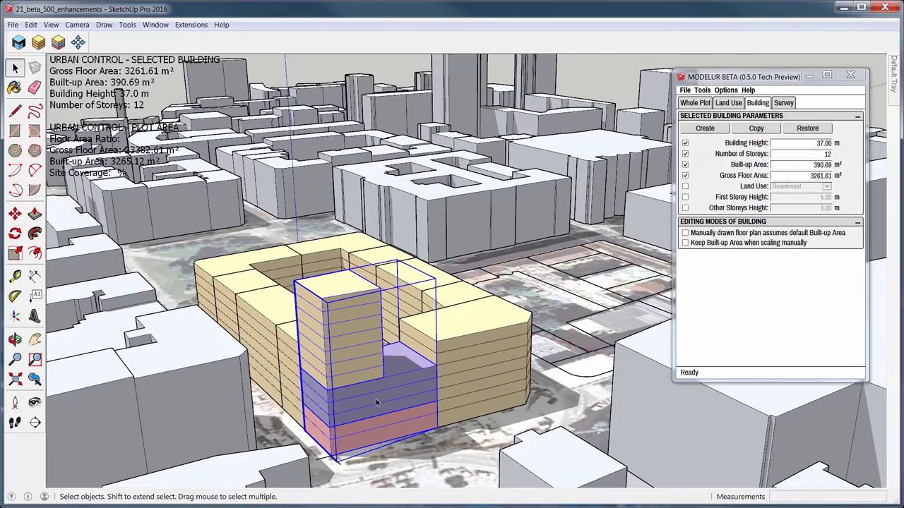
middle_click_drag(376, 403, 466, 416)
Stretch the left wing block upward.
left_click(377, 329)
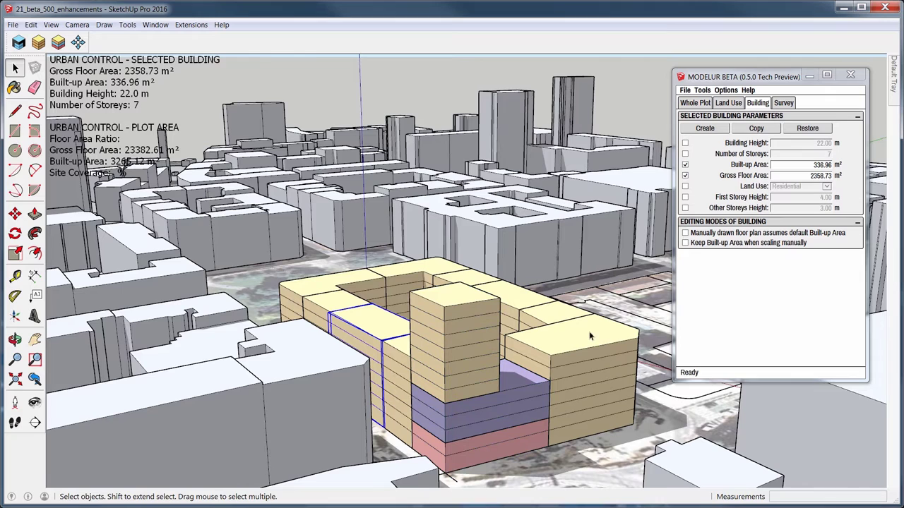
key("s")
left_click_drag(378, 322, 369, 258)
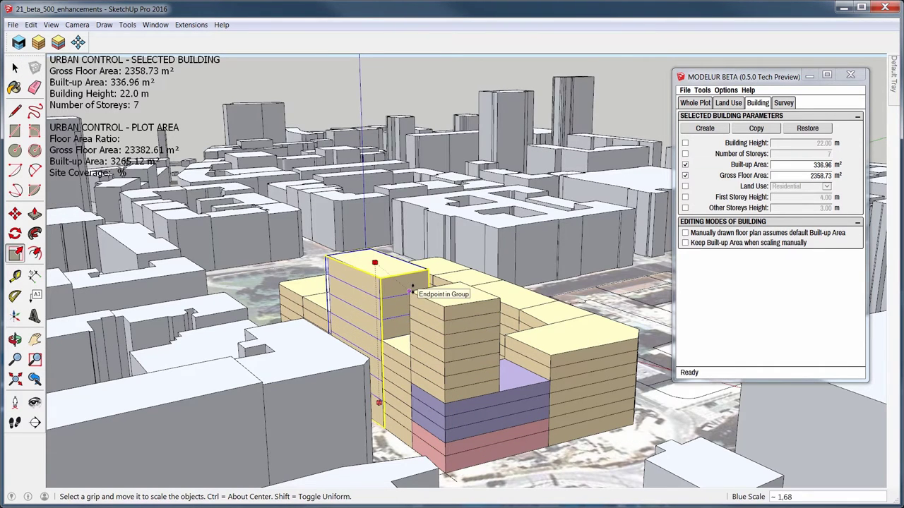
key("space")
Double the heights of the left and middle towers, then flatten the left tower to about a third.
left_click(460, 343, "shift")
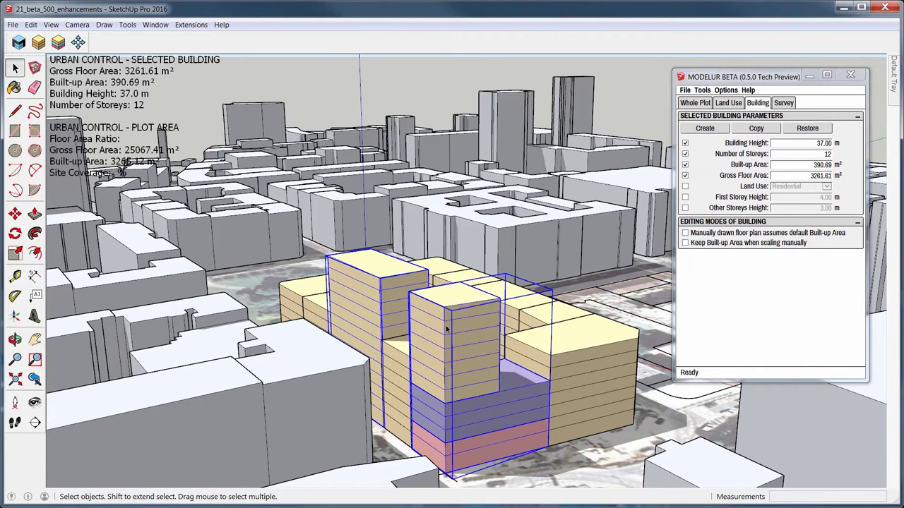
middle_click_drag(460, 343, 455, 277)
key("s")
left_click_drag(439, 273, 438, 109)
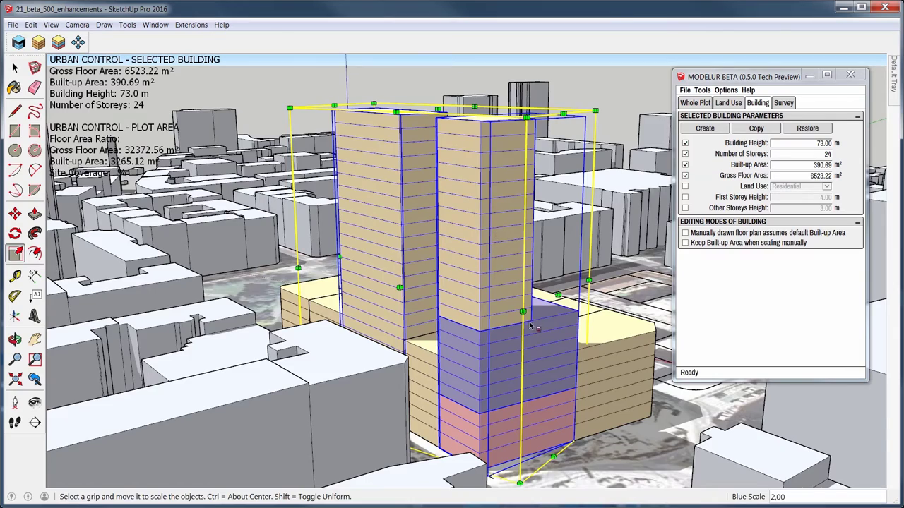
middle_click_drag(536, 207, 395, 162)
key("space")
left_click(357, 117)
key("s")
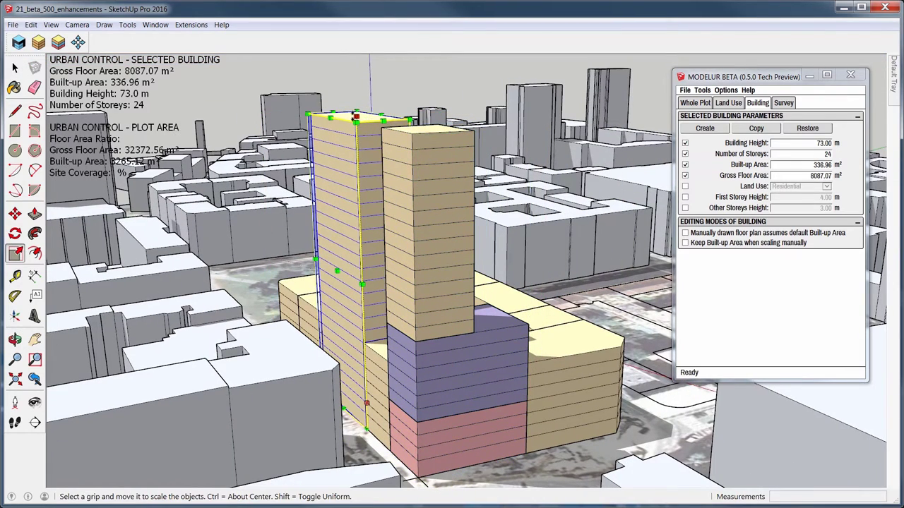
left_click_drag(361, 116, 364, 374)
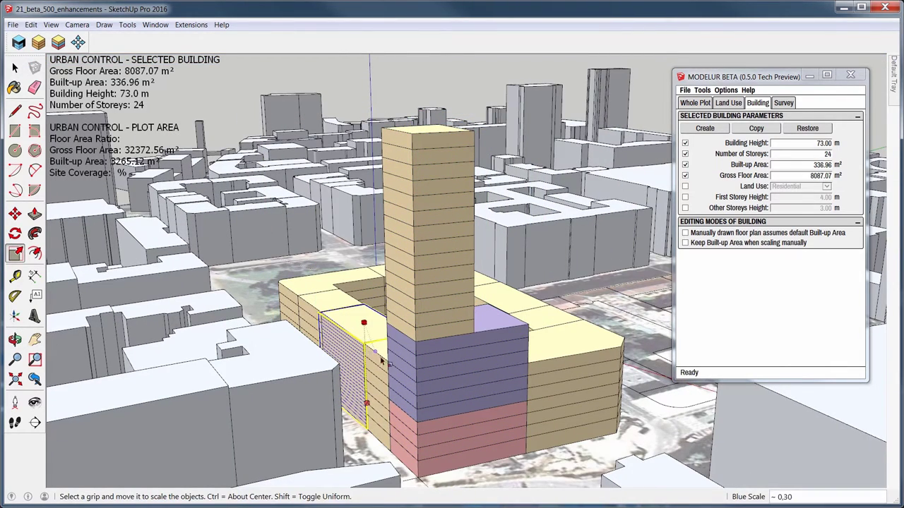
key("space")
Scale the central stacked tower down to 7 storeys, then back up to 14 storeys, 43 m.
left_click(432, 137)
key("s")
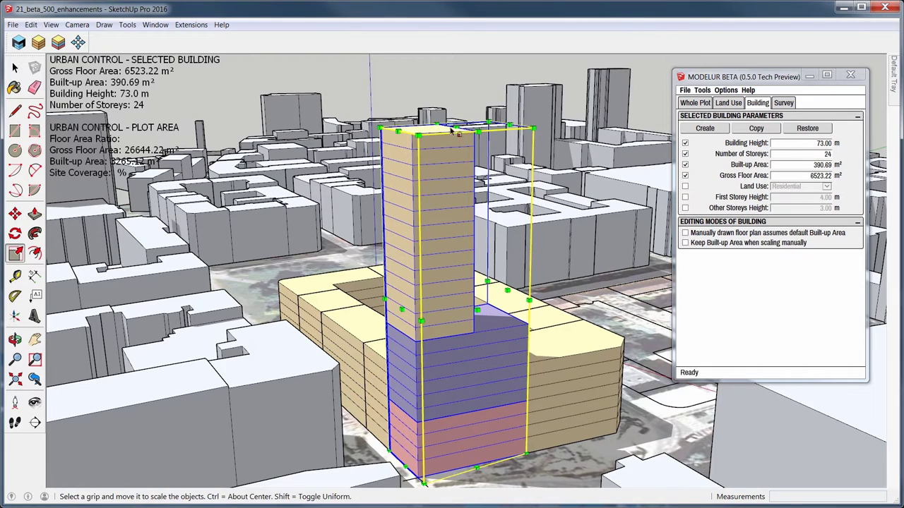
left_click_drag(456, 129, 522, 226)
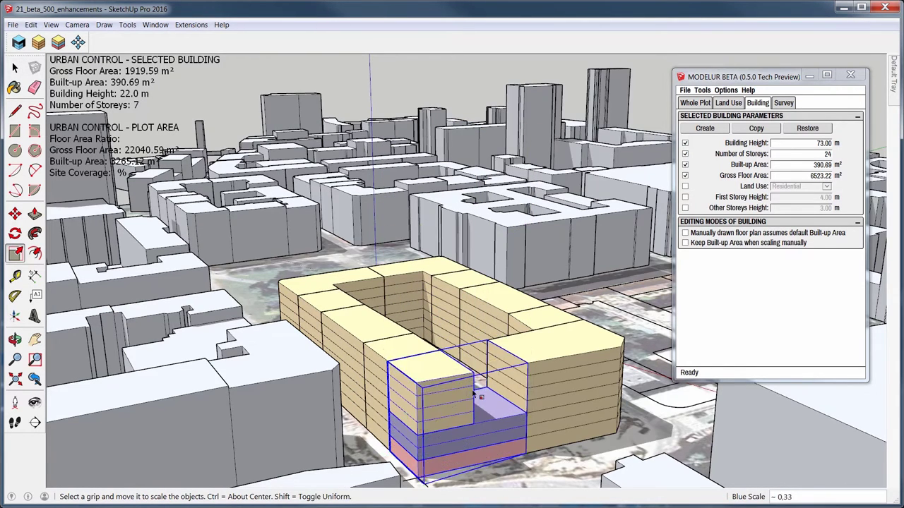
middle_click_drag(452, 332, 511, 387)
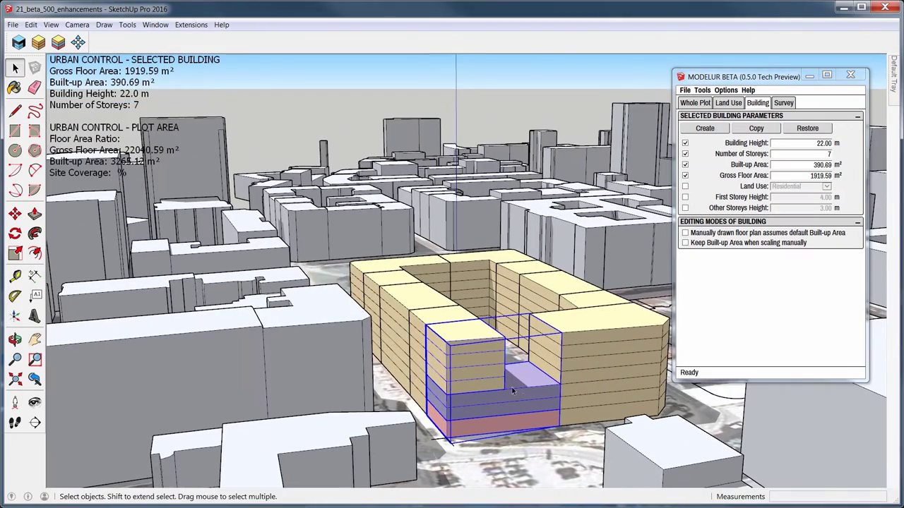
left_click_drag(492, 328, 494, 231)
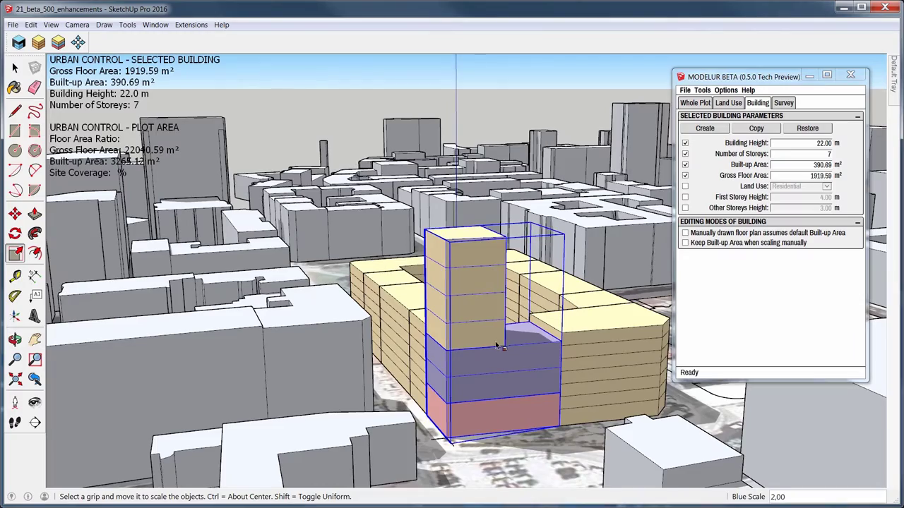
middle_click_drag(520, 381, 440, 316)
Inside the tower group, change the purple Hotel section from 4 to 5 storeys.
scroll(466, 321, "up", 3)
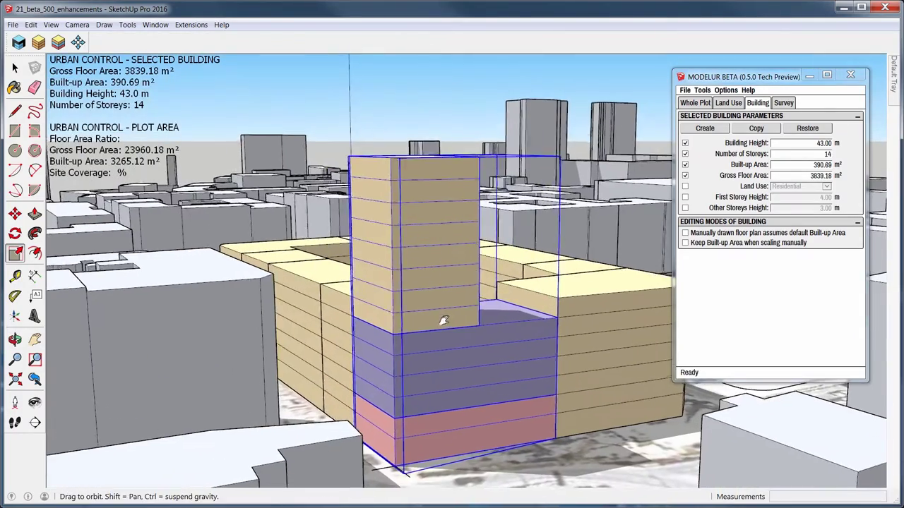
key("space")
double_click(529, 345)
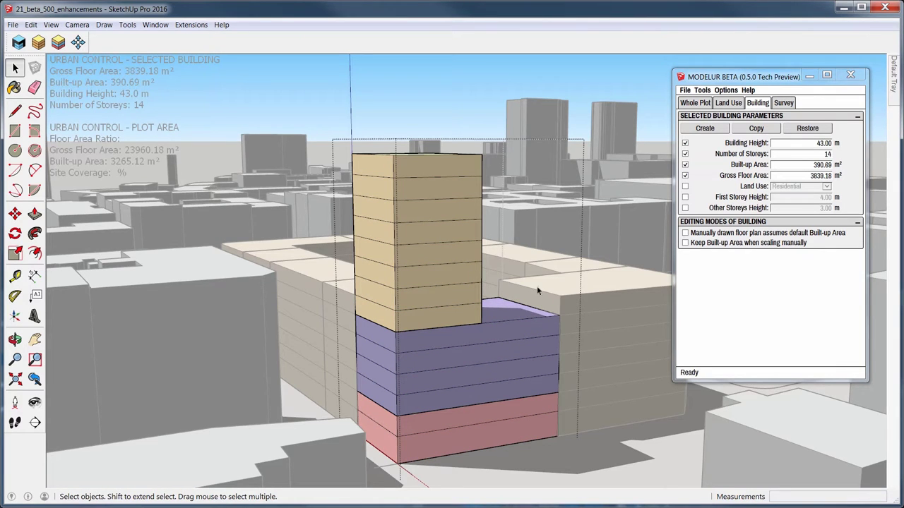
left_click(521, 330)
key("s")
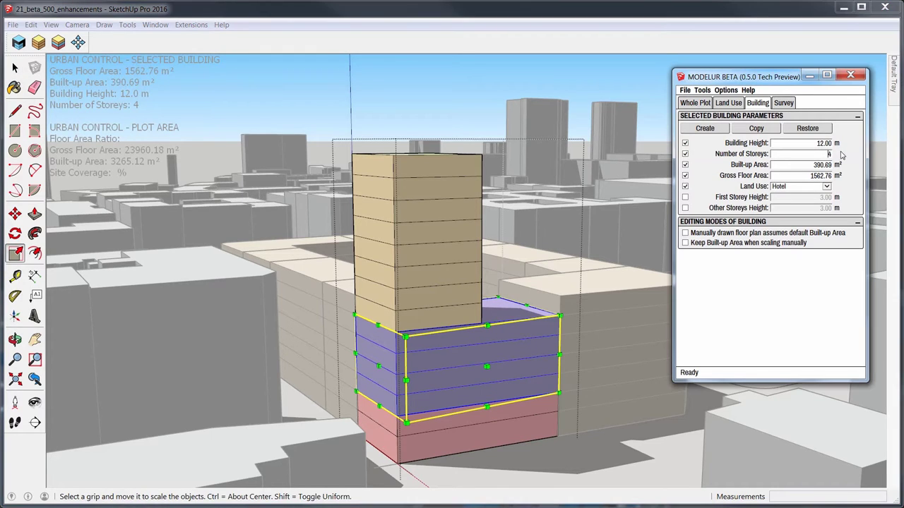
double_click(836, 155)
type("5")
key("Return")
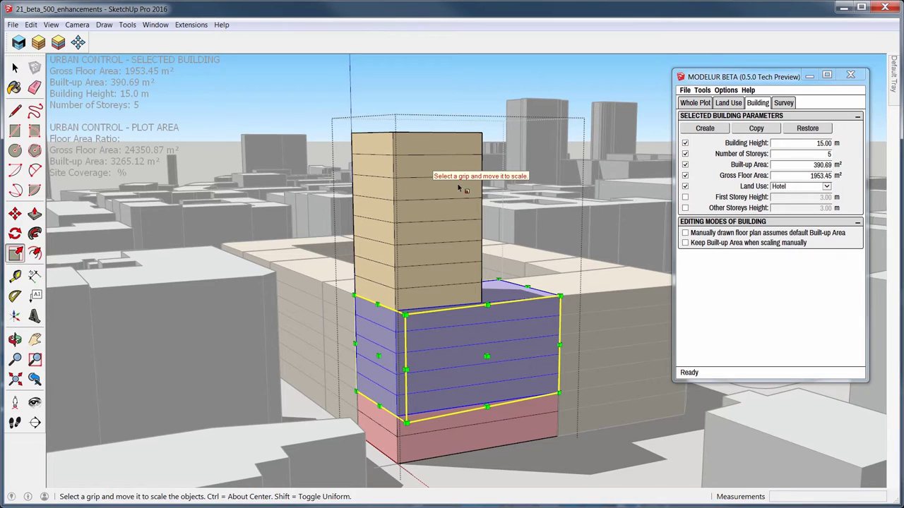
key("space")
Scale the tan top section down to 3 storeys, 9 m.
left_click(431, 150)
middle_click_drag(425, 210, 459, 171)
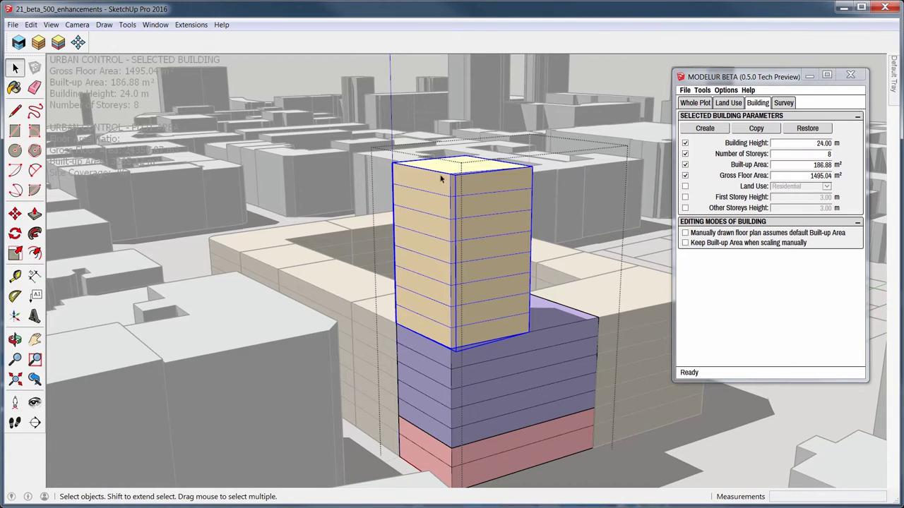
key("s")
left_click_drag(461, 166, 478, 269)
middle_click_drag(577, 343, 537, 298)
key("space")
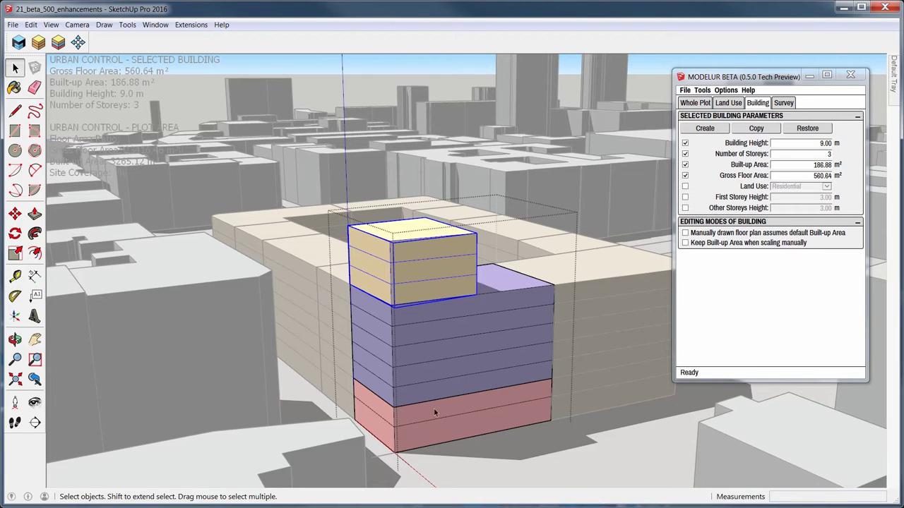
Exit the group and change the whole stacked tower's storey count from 10 to 20, making it 61 m.
left_click(591, 325)
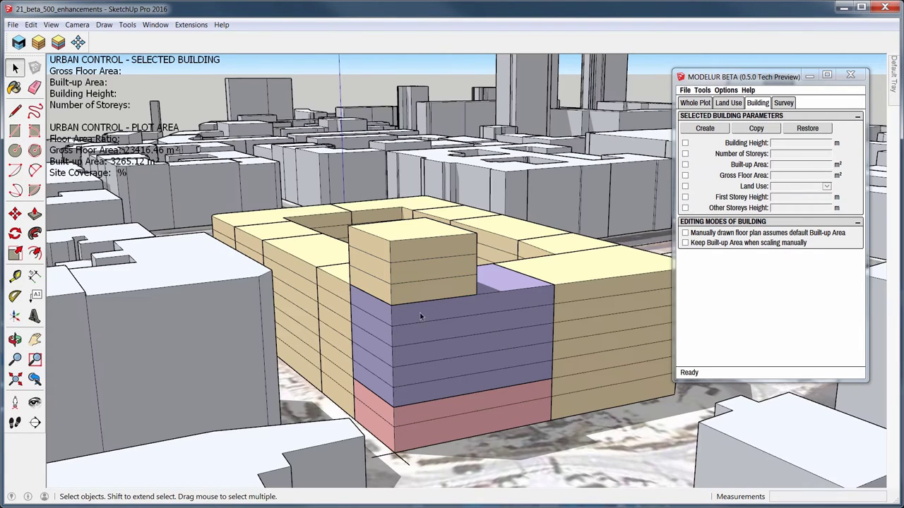
left_click(427, 318)
middle_click_drag(427, 317, 449, 295)
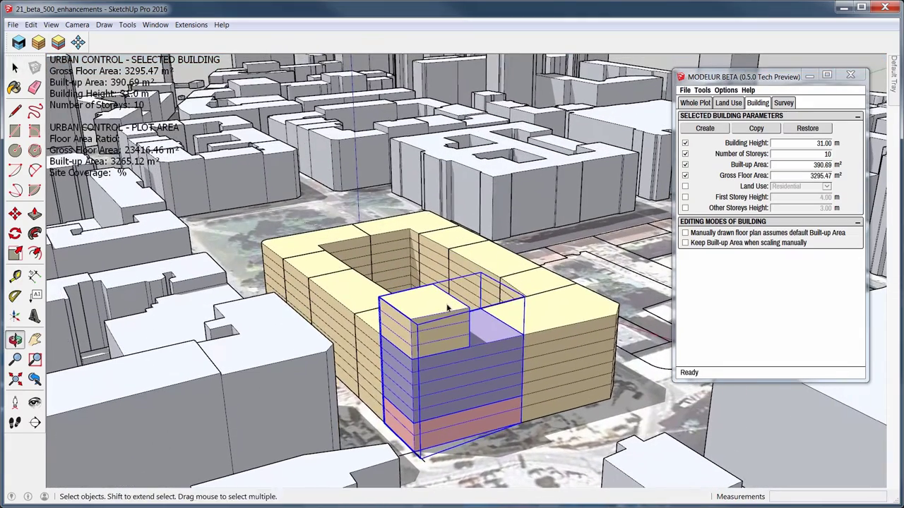
key("s")
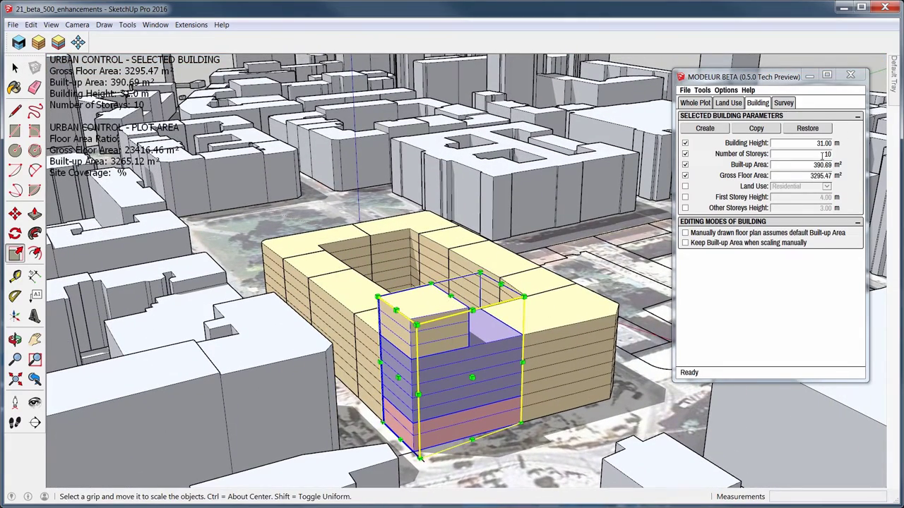
double_click(825, 154)
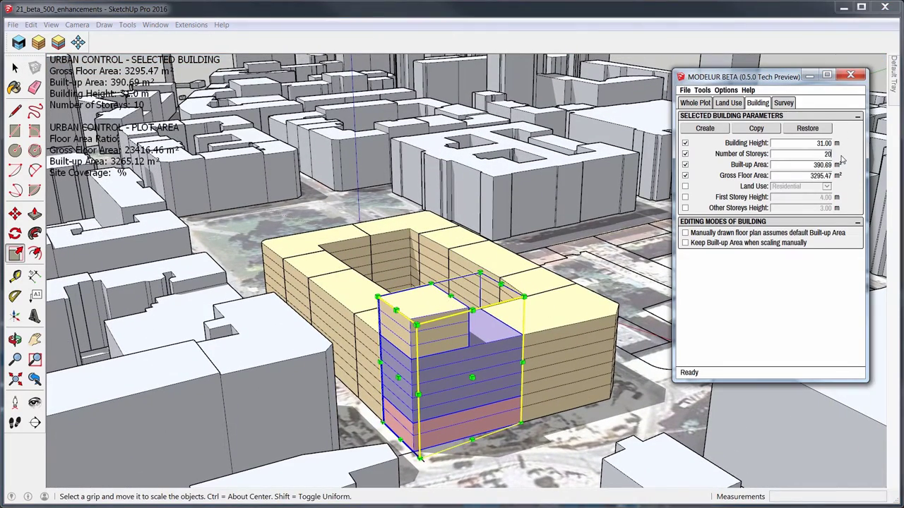
key("Return")
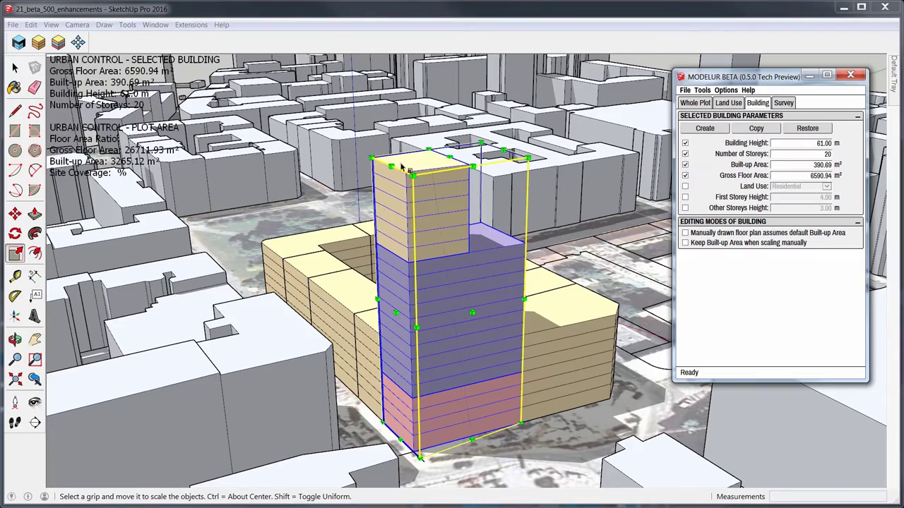
middle_click_drag(464, 231, 416, 318)
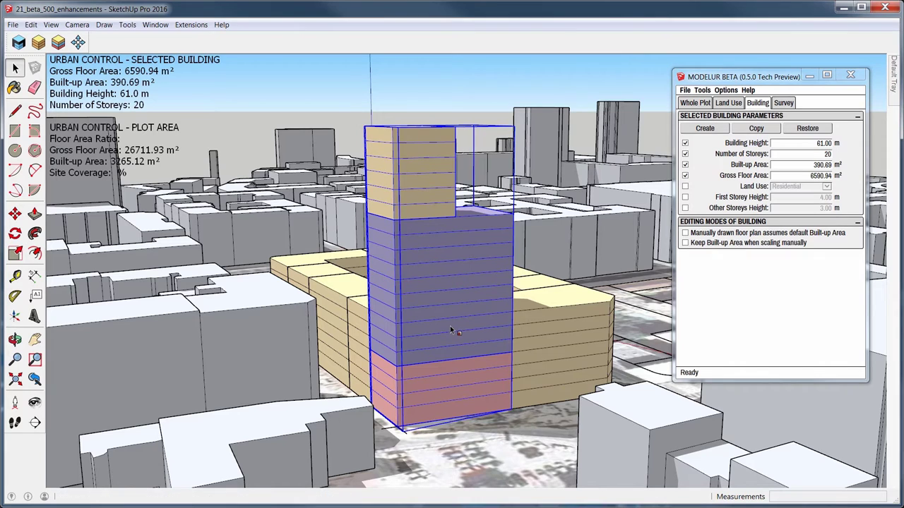
key("space")
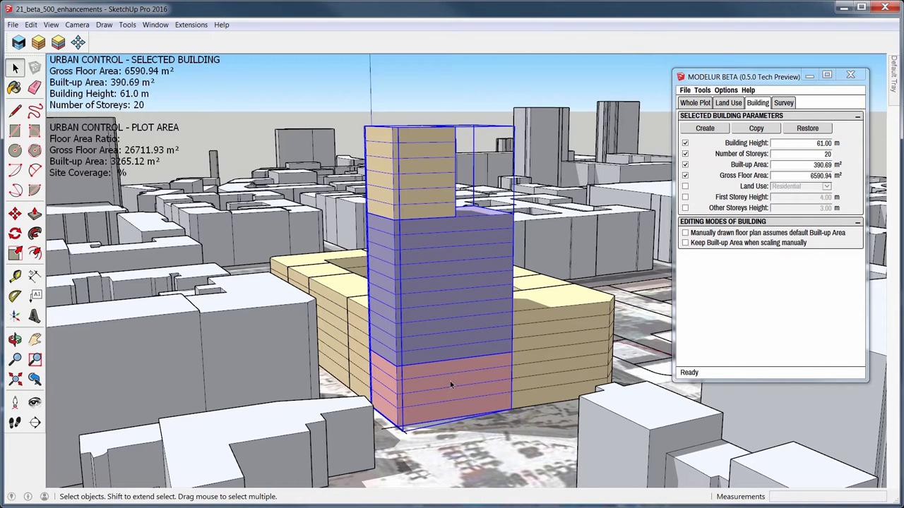
In the tower group, enable First Storey Height on the red Service base and apply 'sync 5'.
double_click(450, 380)
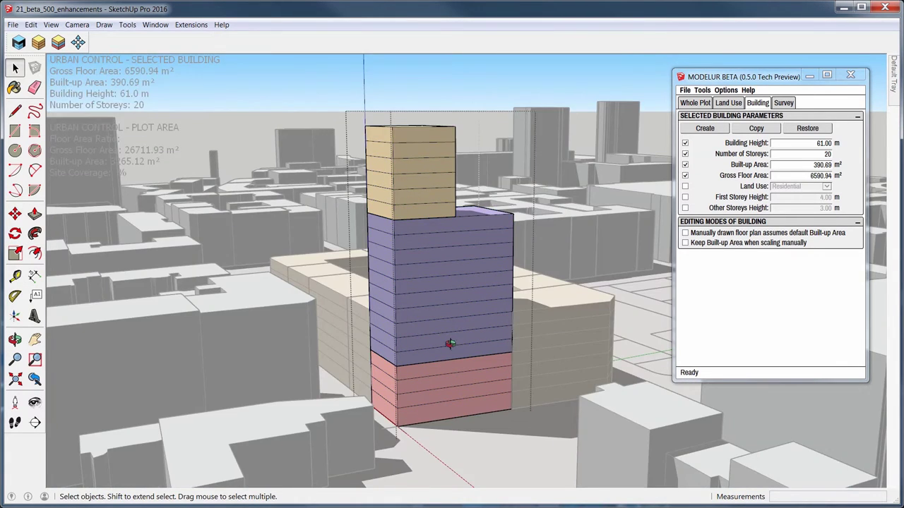
middle_click_drag(448, 346, 473, 348)
scroll(456, 365, "up", 2)
left_click(487, 343)
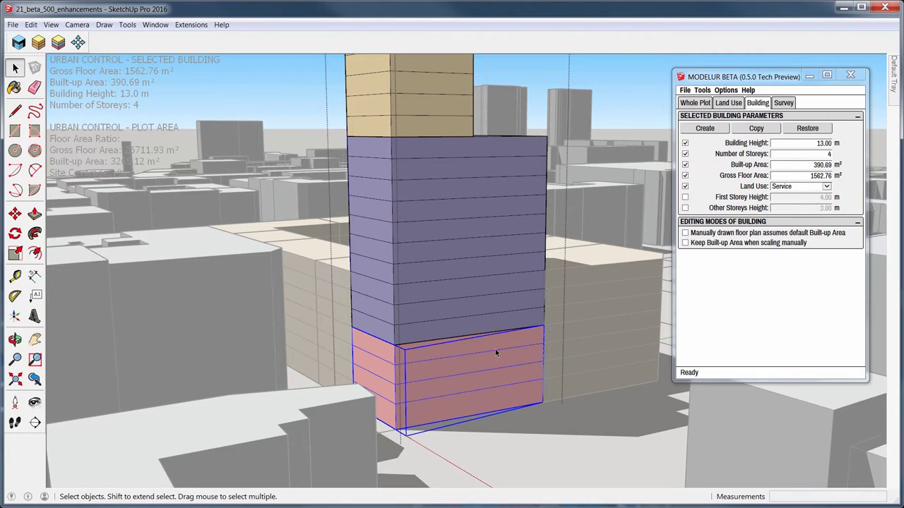
left_click(684, 197)
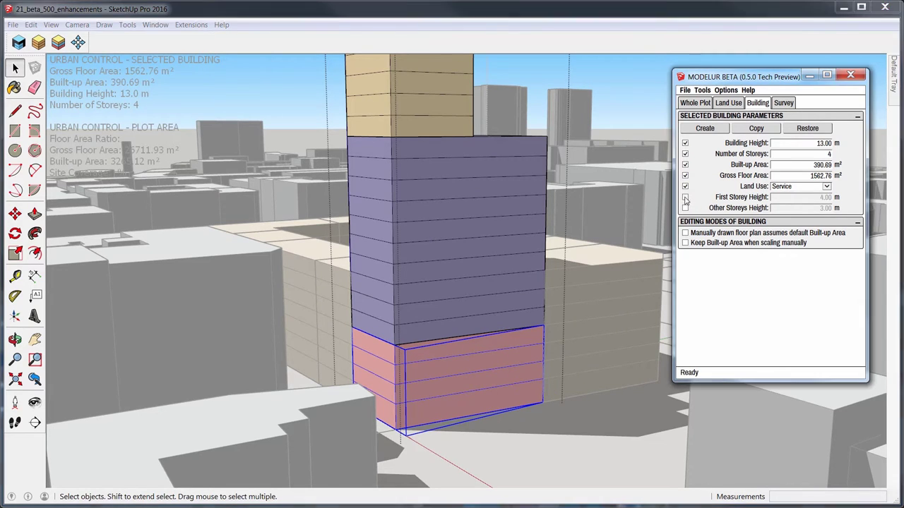
left_click_drag(770, 199, 851, 201)
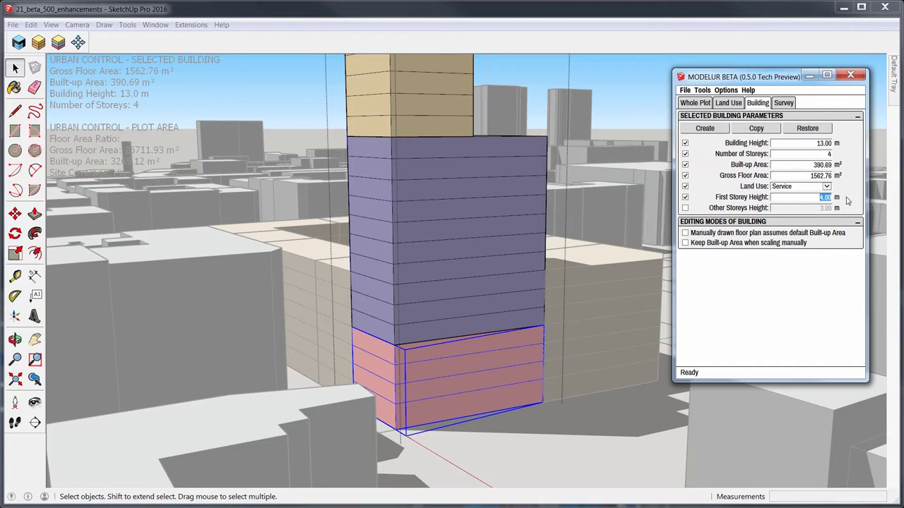
type("sync")
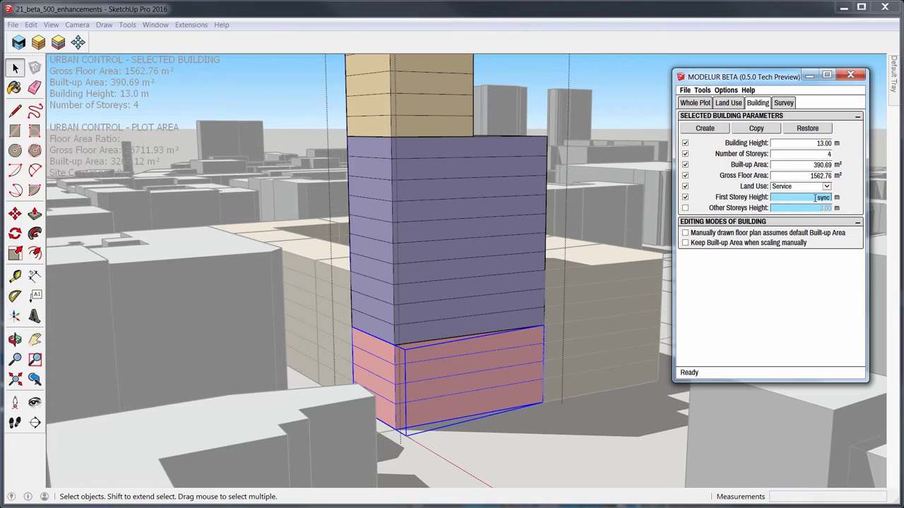
key("BackSpace")
key("BackSpace")
key("BackSpace")
type("ync")
type(" 5")
key("Return")
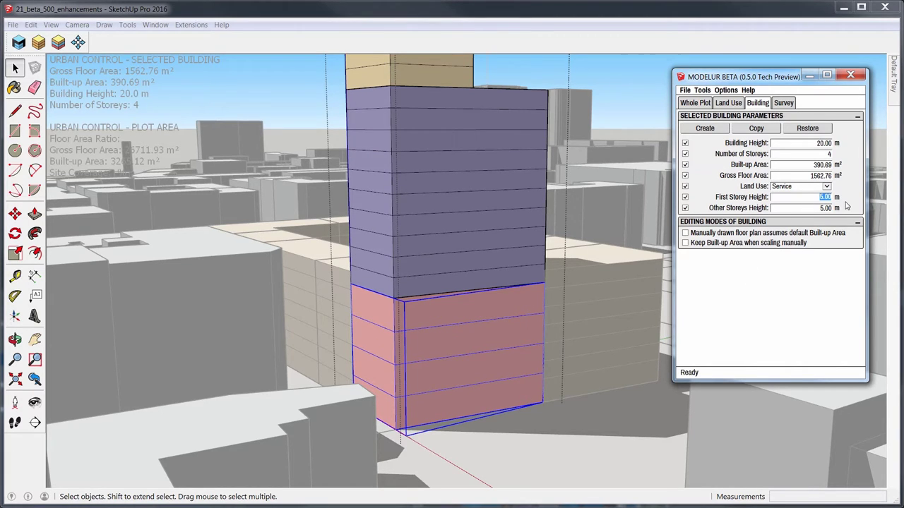
Change every base storey to 4 m, making the block 16 m tall.
type("4")
key("Return")
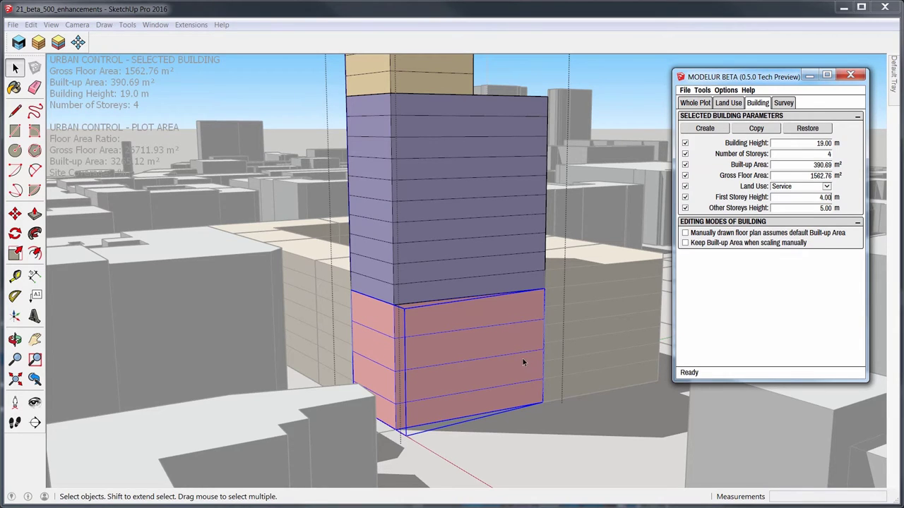
middle_click_drag(523, 362, 540, 353)
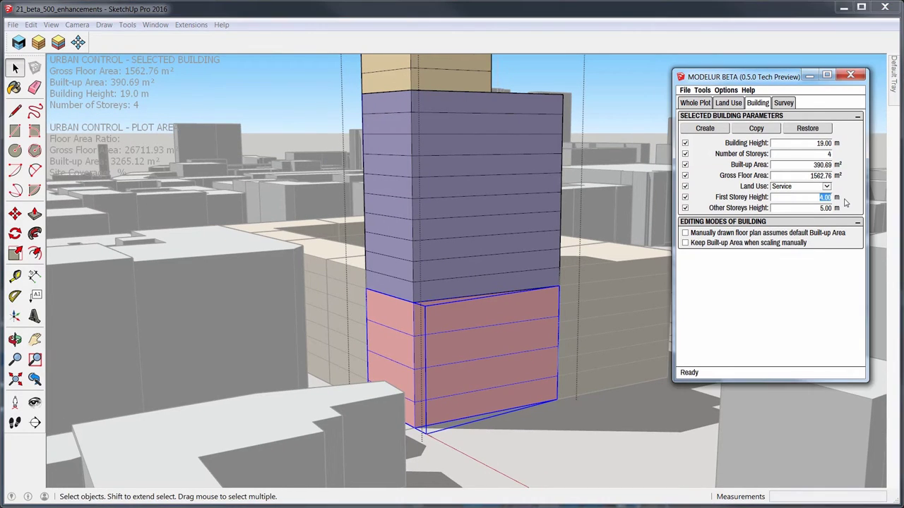
left_click_drag(812, 200, 833, 207)
key("Return")
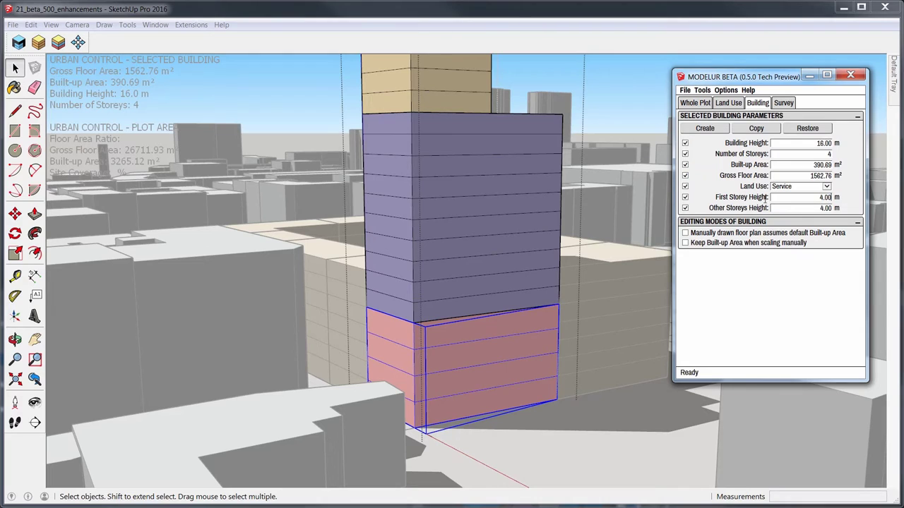
middle_click_drag(593, 377, 585, 373)
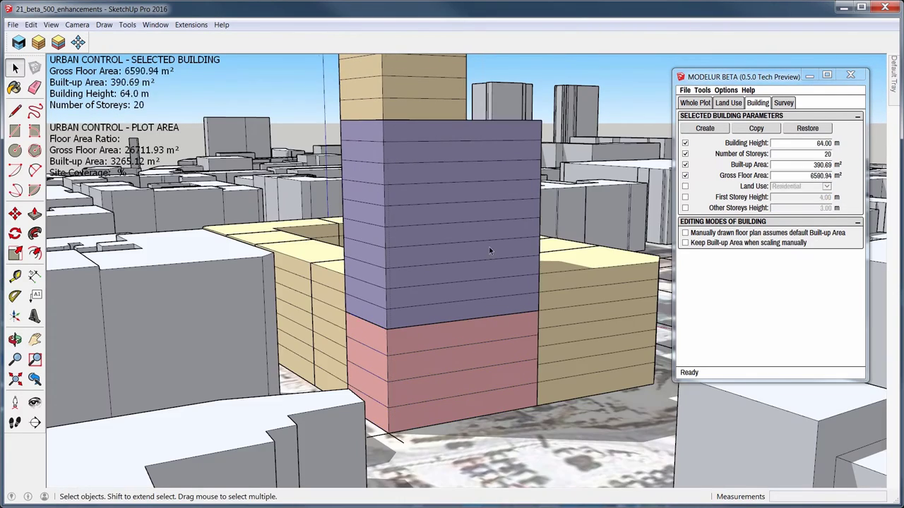
Give the whole stacked tower a custom upper storey height of 2 m.
left_click(488, 250)
middle_click_drag(440, 235, 564, 229)
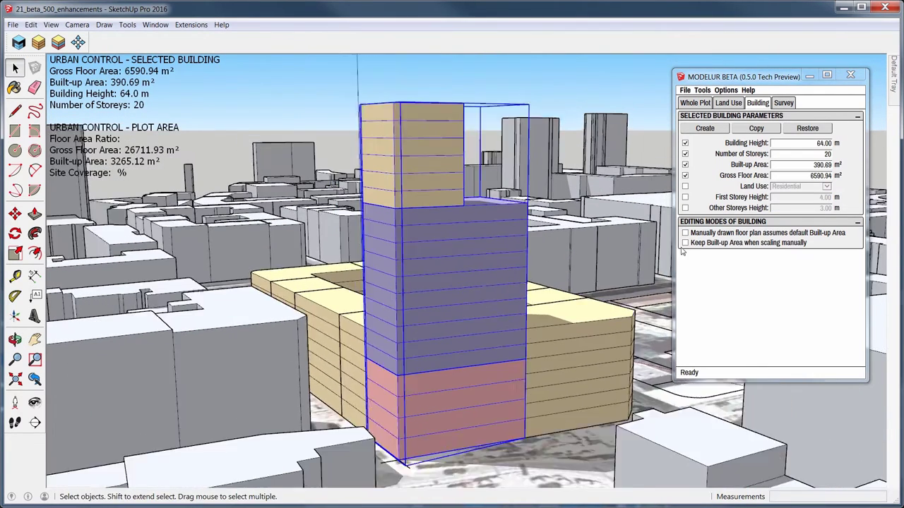
left_click(684, 208)
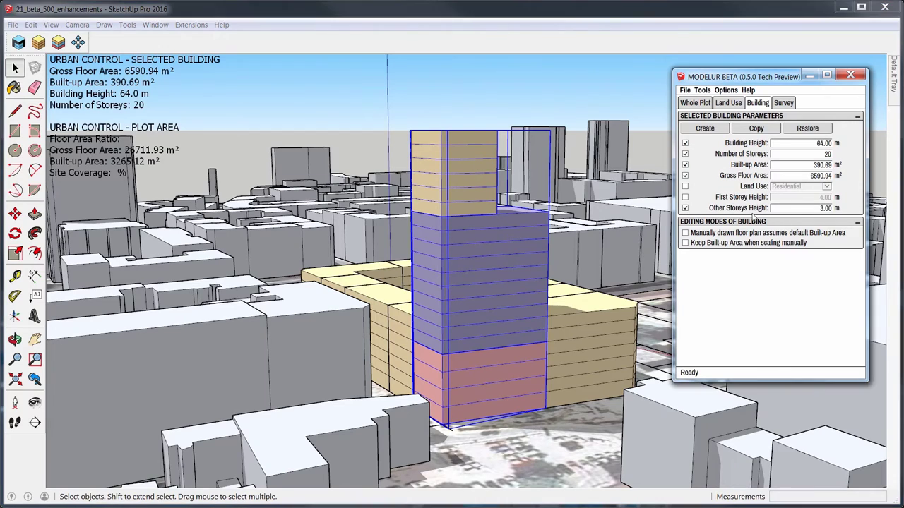
double_click(813, 208)
type("2")
key("Return")
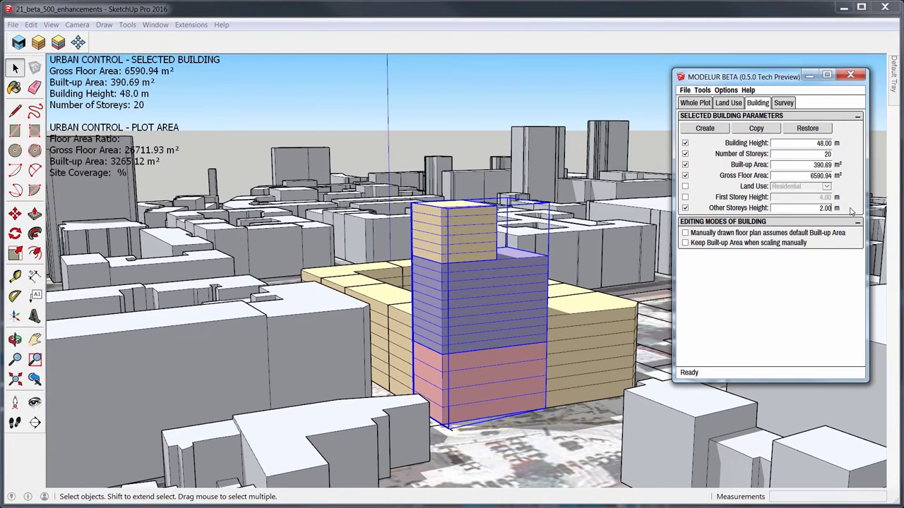
Inside the group, set both storey heights of the purple Hotel block to 3 m.
double_click(520, 365)
left_click(529, 355)
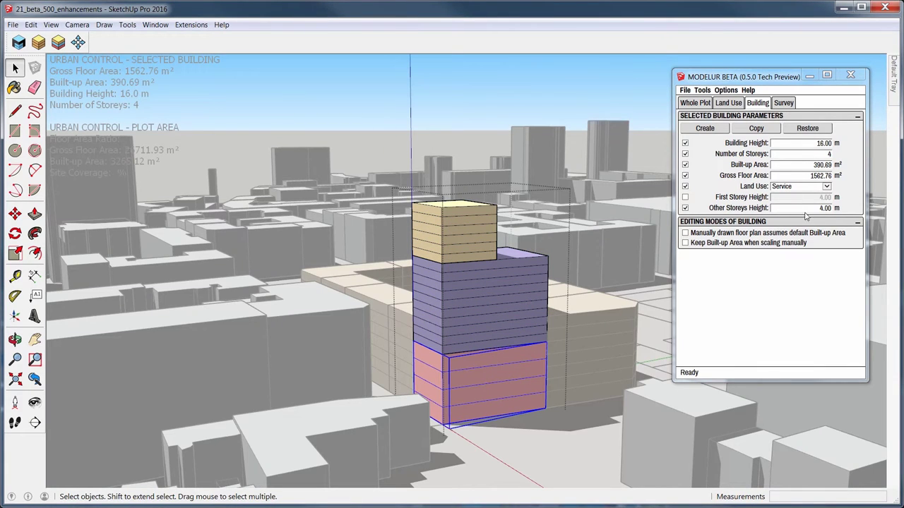
left_click(495, 328)
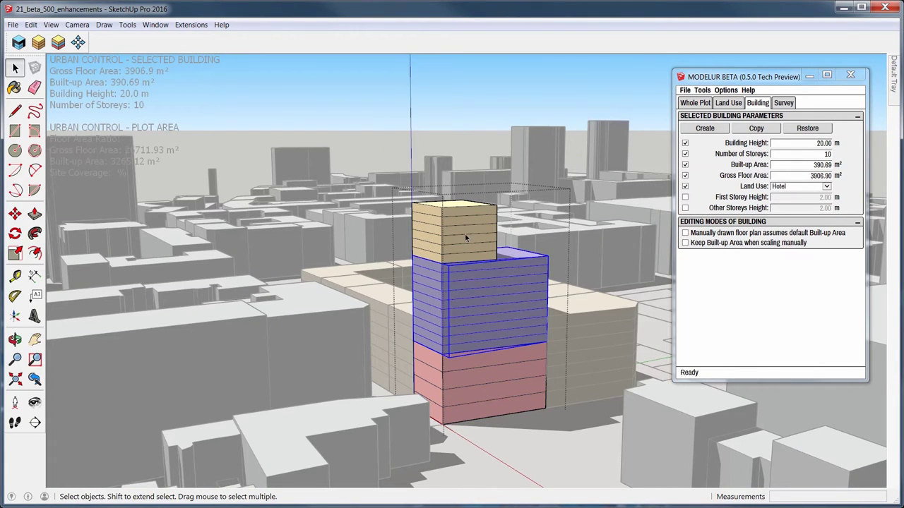
left_click(465, 238)
left_click(505, 387)
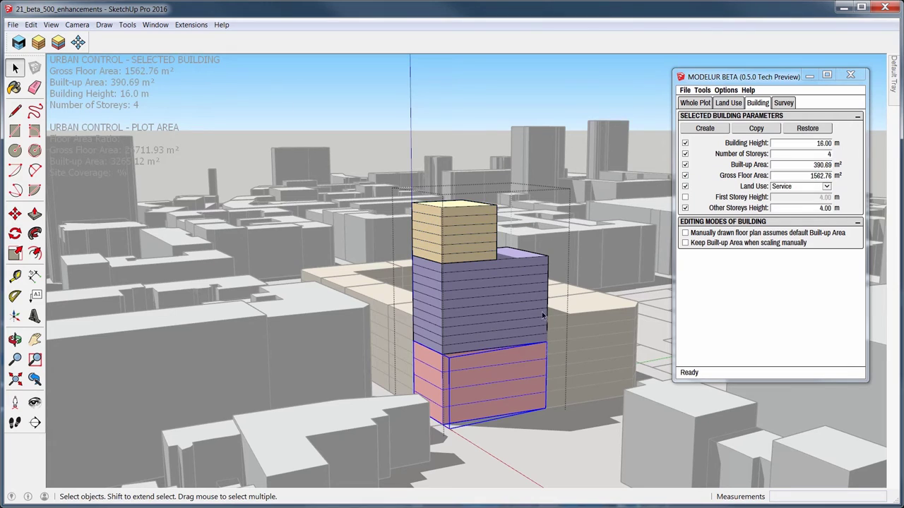
left_click(517, 301)
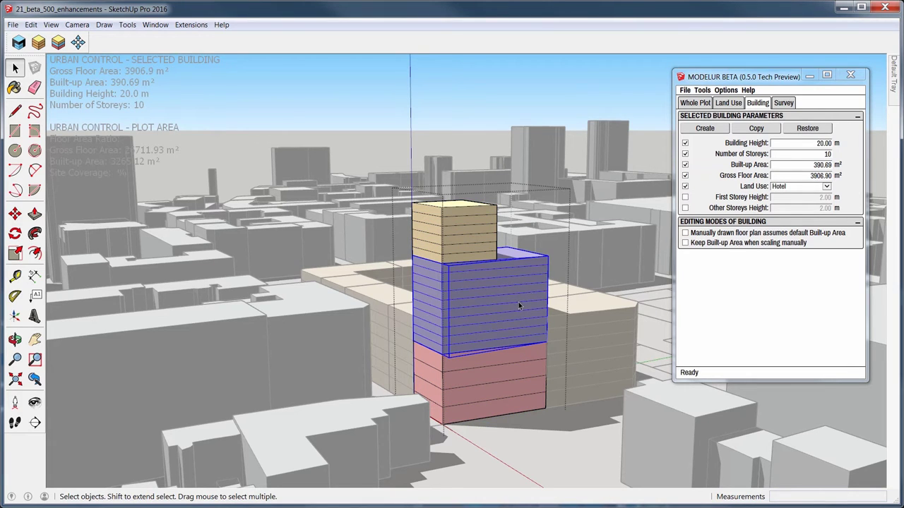
left_click(684, 197)
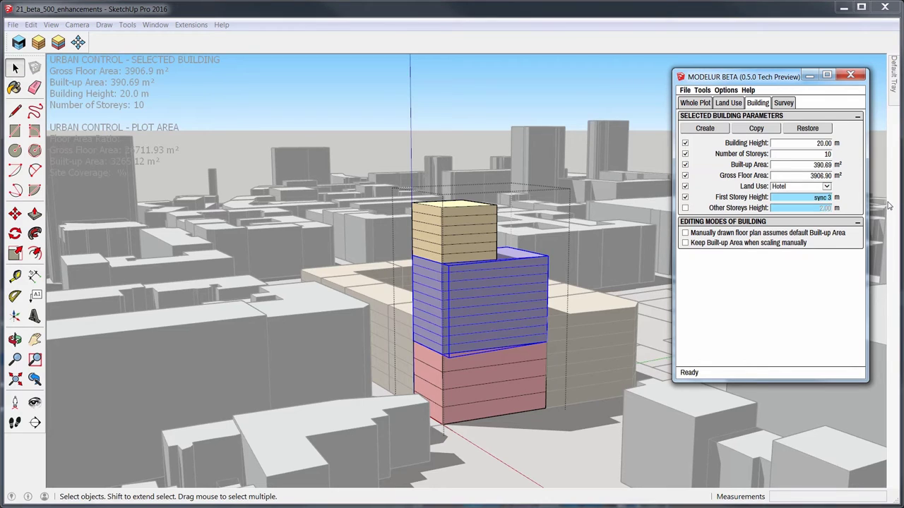
key("Return")
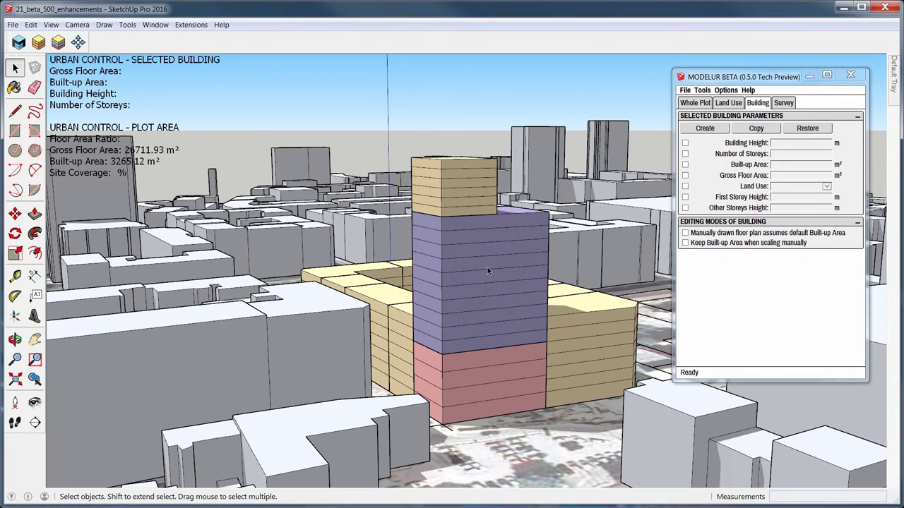
left_click(488, 266)
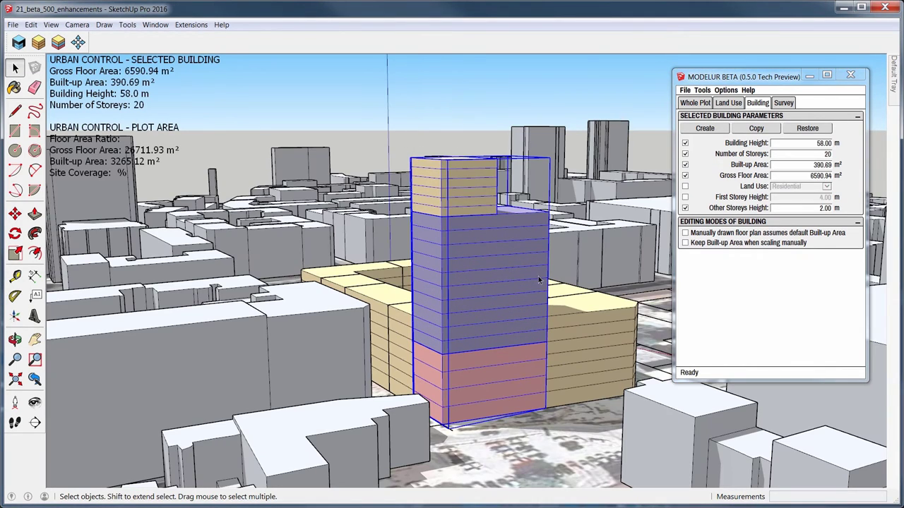
Turn off the purple Hotel block's custom first and upper storey heights.
middle_click_drag(540, 280, 484, 312)
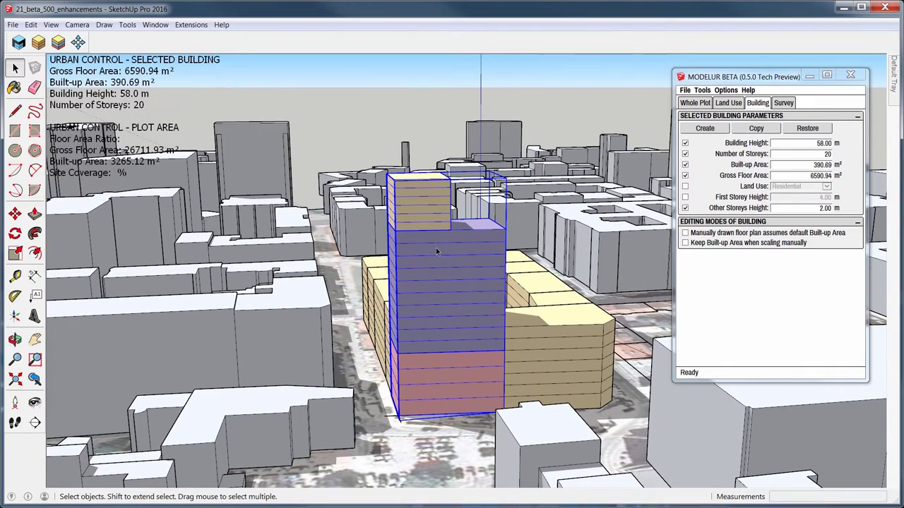
double_click(432, 216)
middle_click_drag(433, 216, 456, 243)
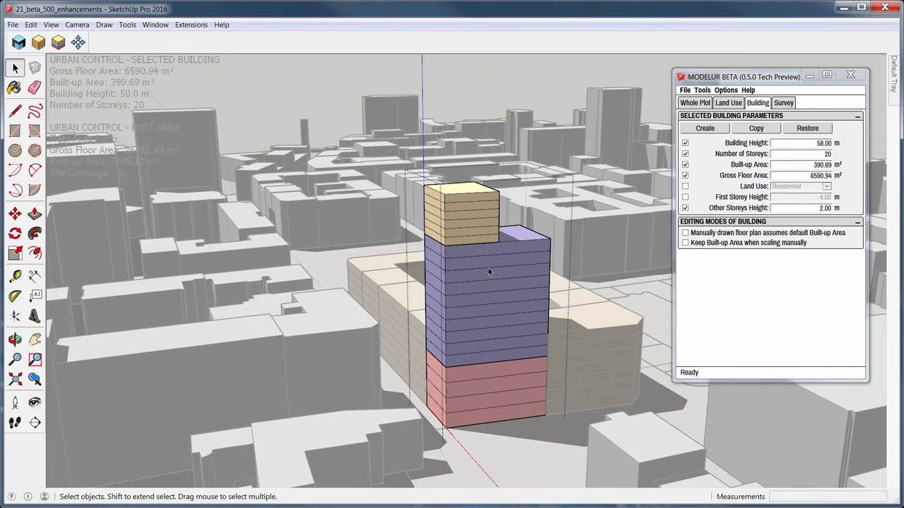
left_click(684, 197)
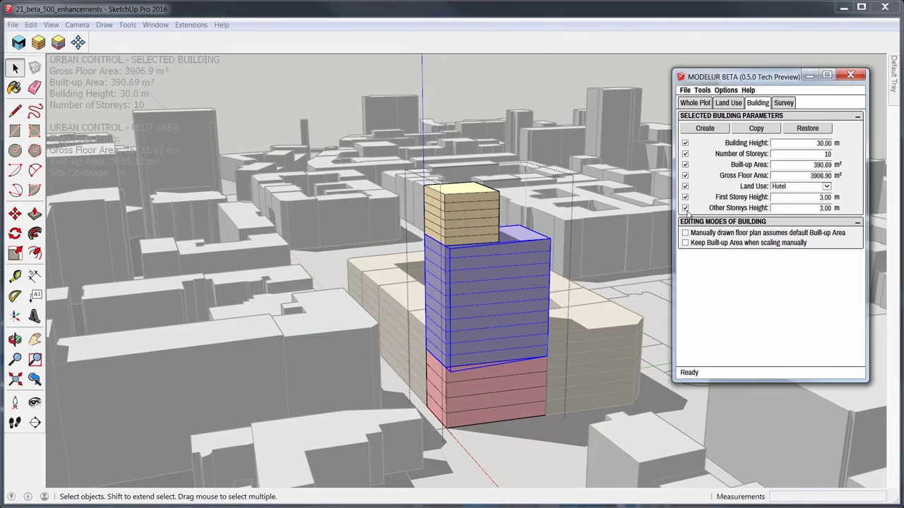
left_click(684, 208)
Make the pink Service base two storeys of 4.5 m each using 'sync 4,5'.
left_click(482, 266)
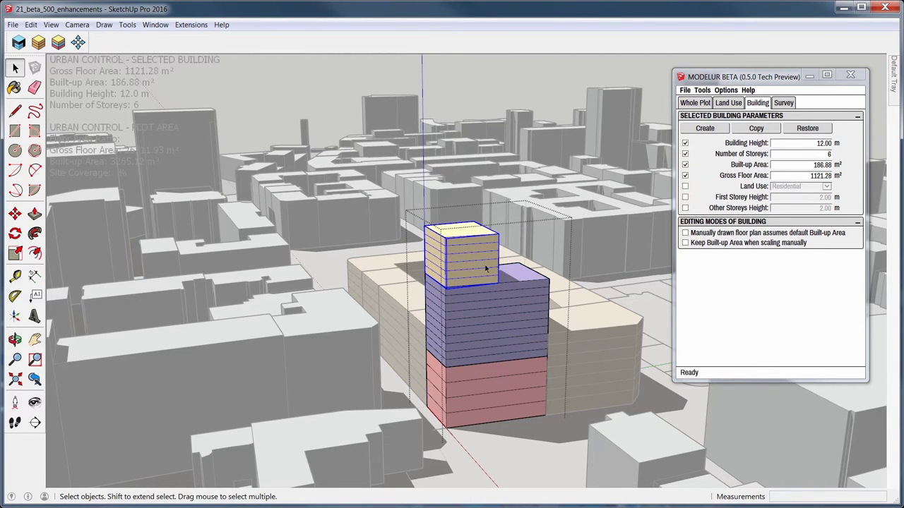
left_click(509, 395)
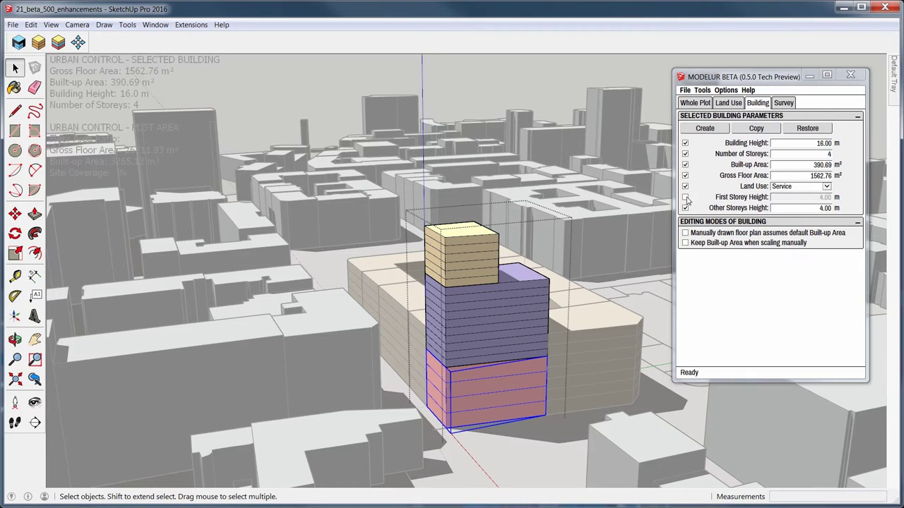
left_click(684, 198)
type("sync 4,5")
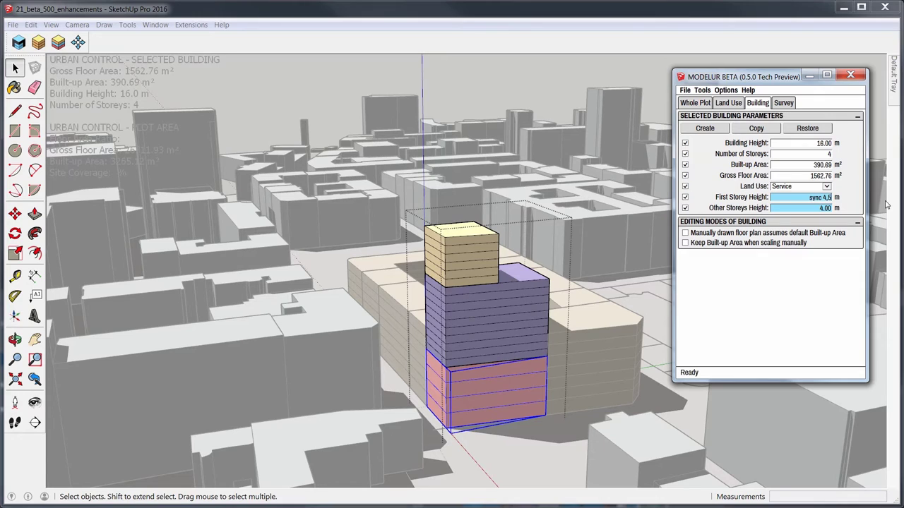
key("Return")
double_click(833, 155)
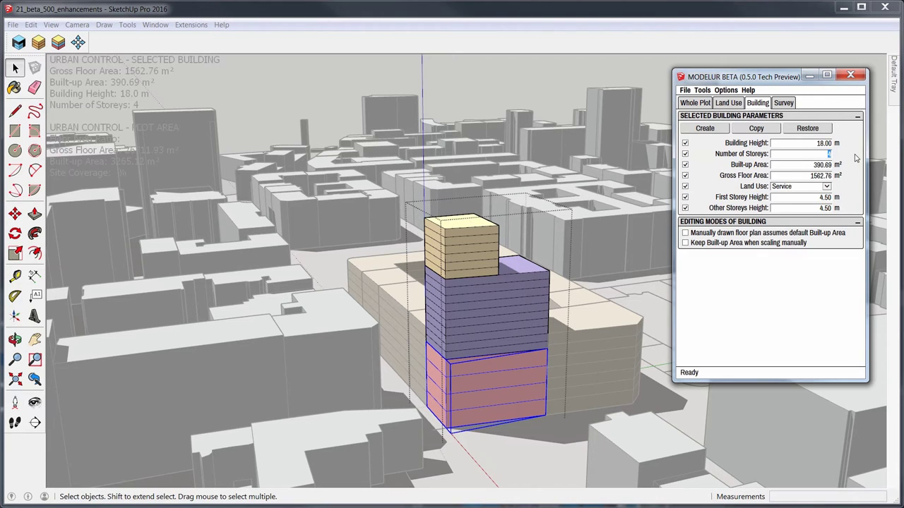
type("2")
key("Return")
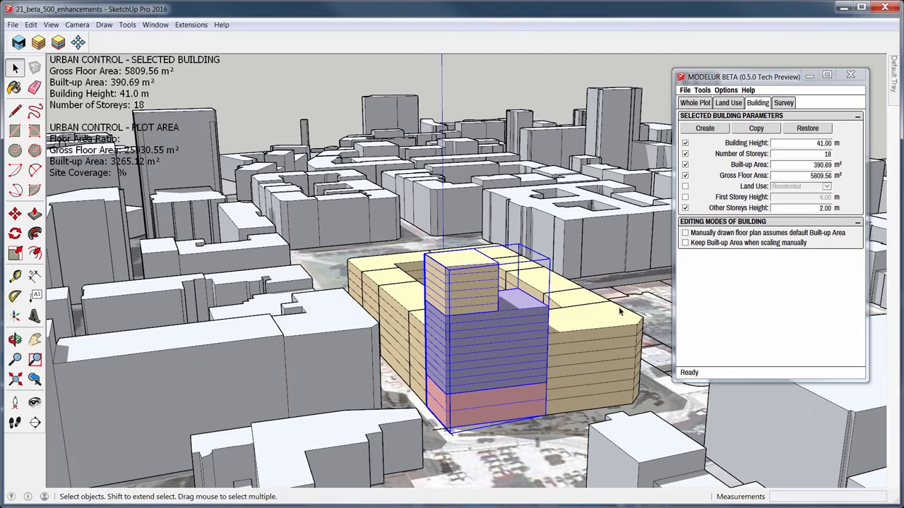
Set the upper storey height to 3 m, bringing the stack to 18 storeys, 57 m.
double_click(824, 208)
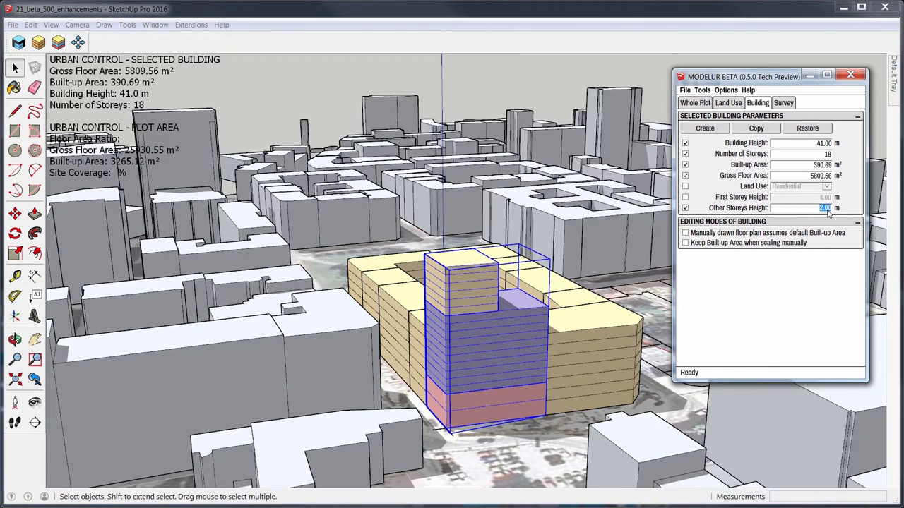
type("3")
key("Return")
middle_click_drag(495, 321, 399, 314)
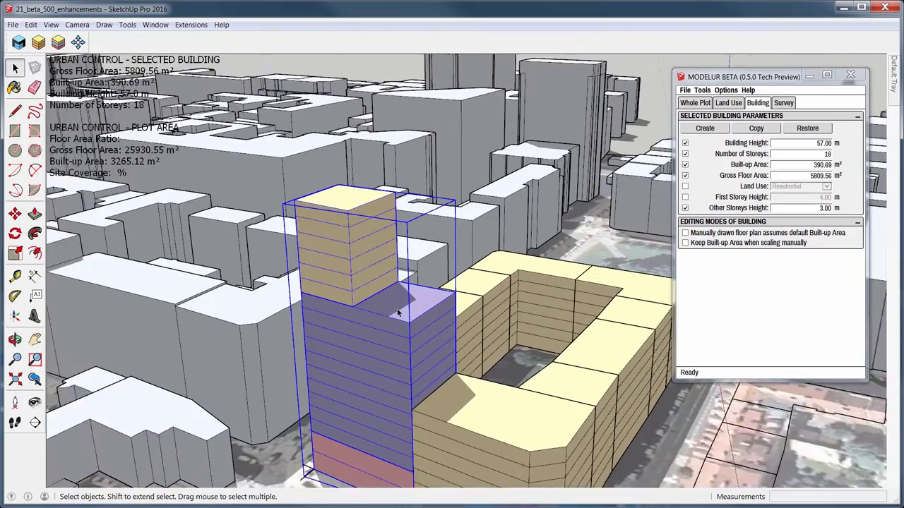
scroll(399, 313, "up", 1)
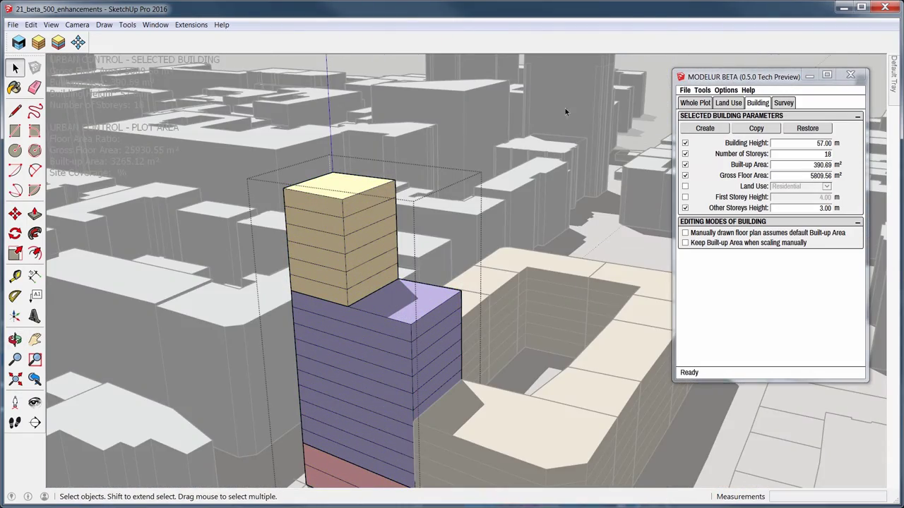
left_click(648, 108)
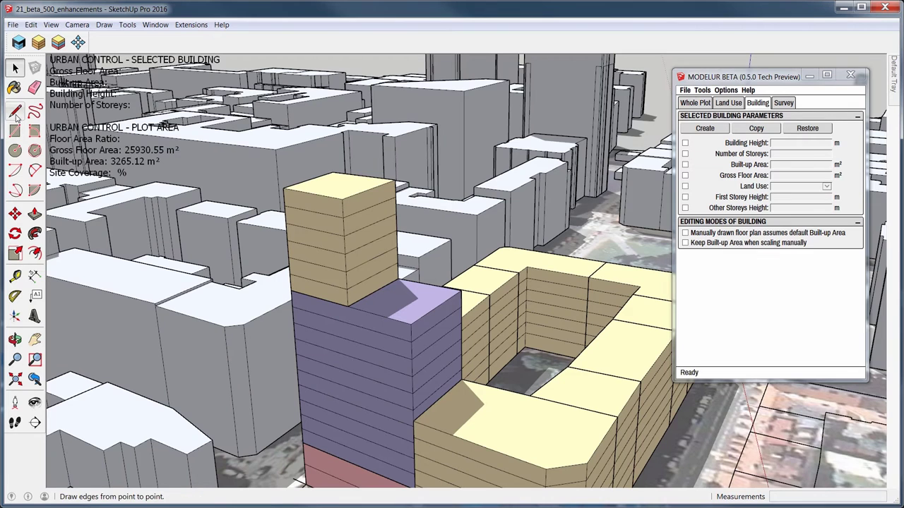
Inside the tower group, copy the purple block onto the top of the tan block.
double_click(343, 325)
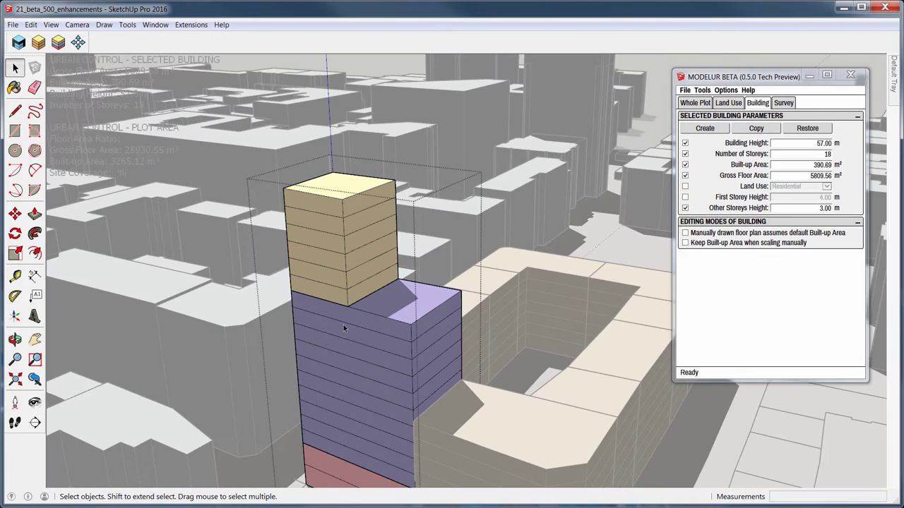
middle_click_drag(343, 327, 473, 332)
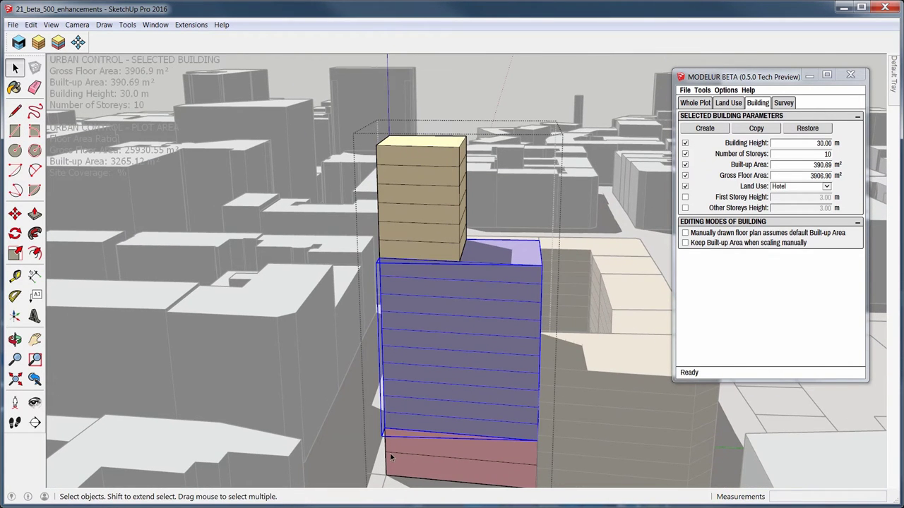
key("m")
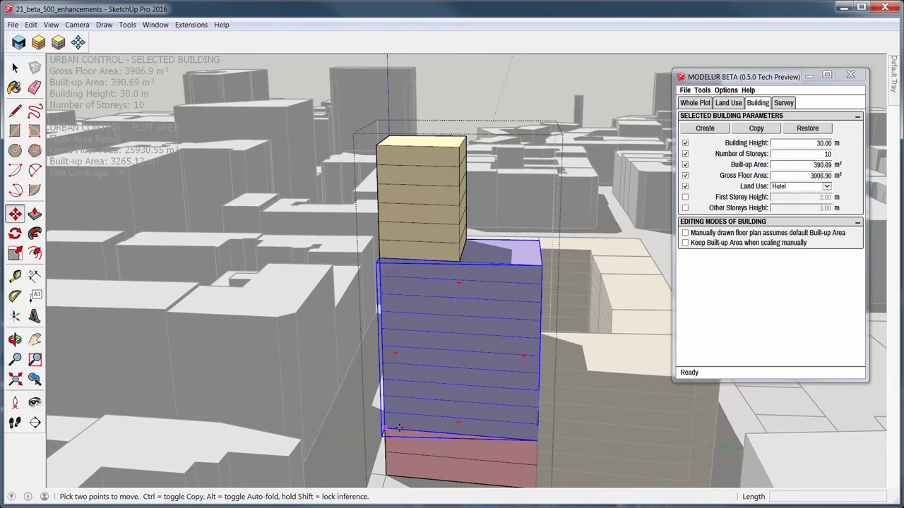
key("ctrl")
left_click(399, 428)
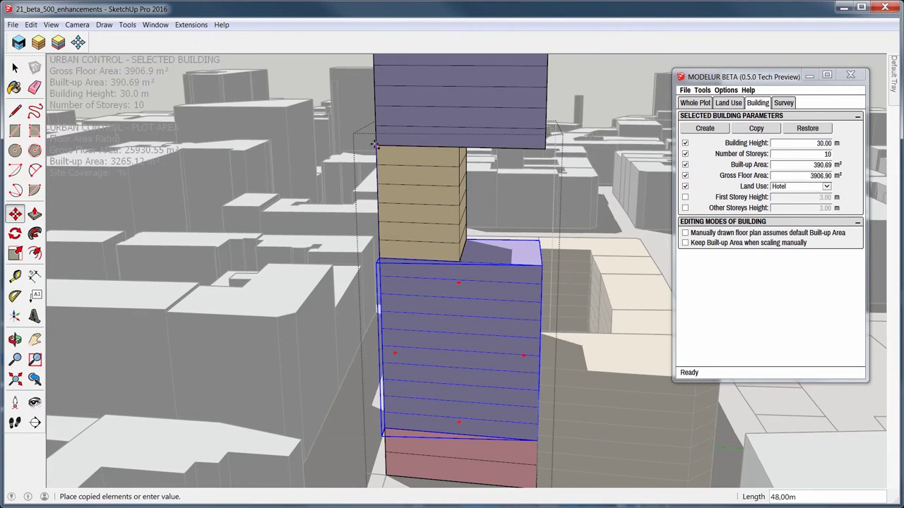
left_click(375, 146)
middle_click_drag(375, 146, 435, 219)
Scale the copied purple block down vertically to a few storeys.
key("s")
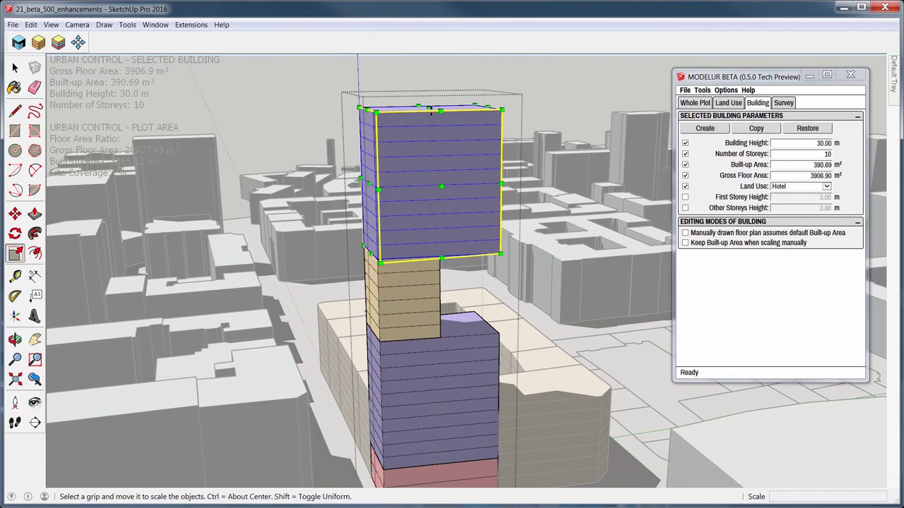
left_click(429, 106)
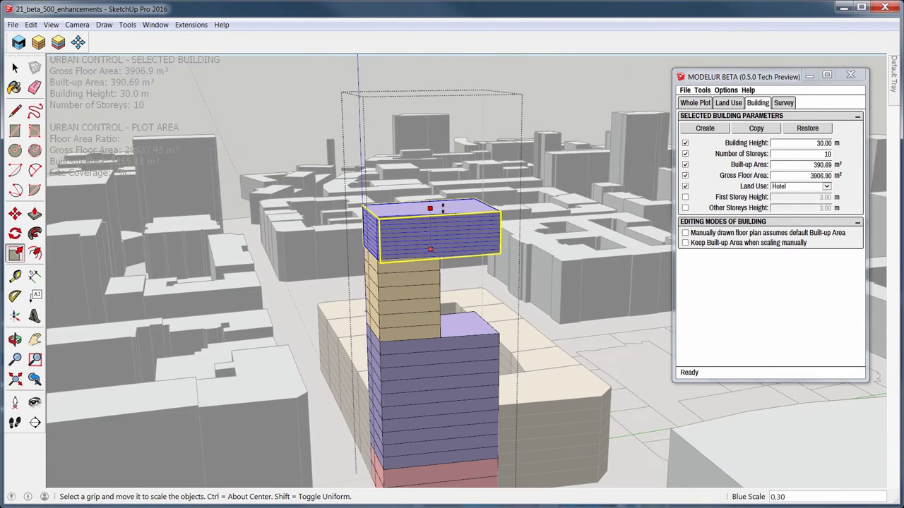
left_click(442, 207)
key("space")
Shrink the tan Residential block to 2 storeys, 6 m high.
left_click(424, 296)
key("s")
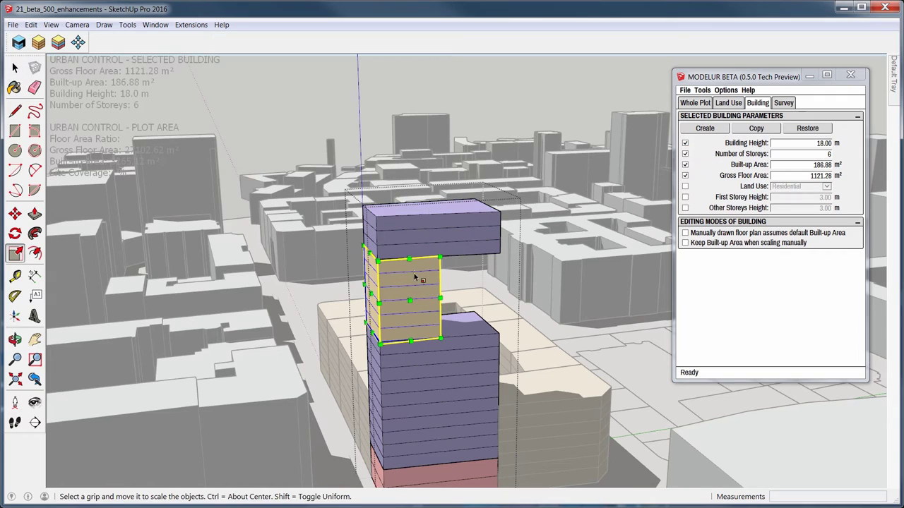
left_click(400, 251)
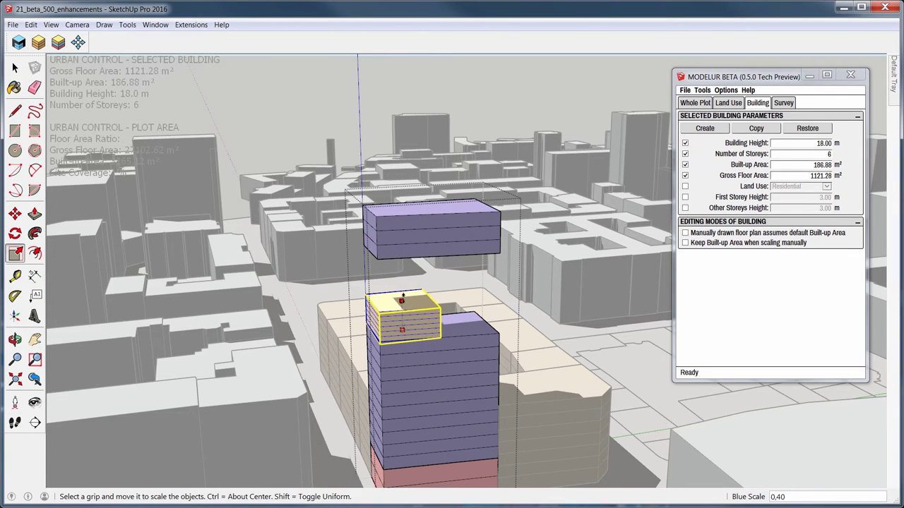
left_click(401, 305)
key("space")
middle_click_drag(484, 399, 523, 305)
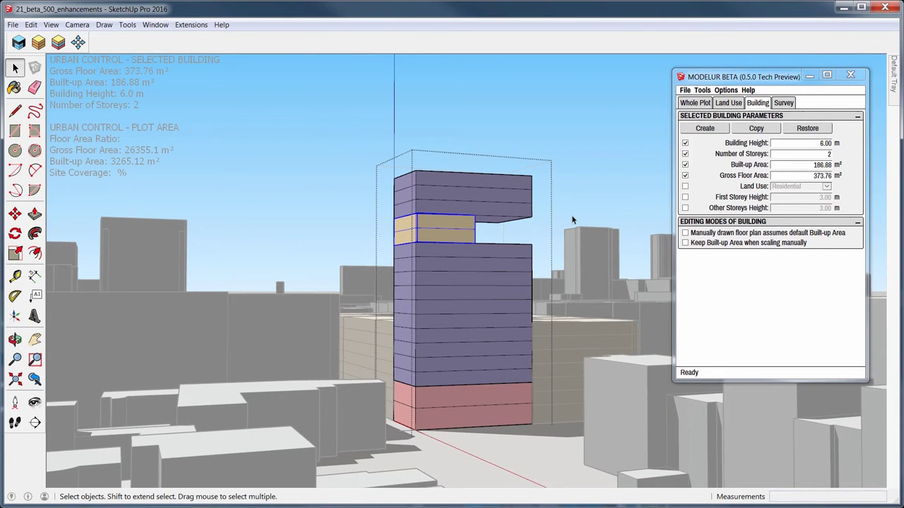
Change the copied top block's Land Use to Residential so it turns beige, then exit the tower group.
left_click(526, 211)
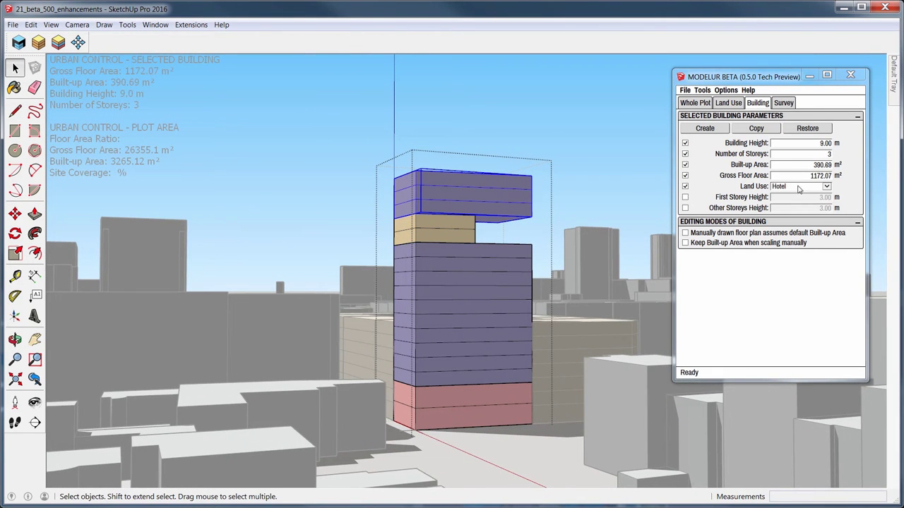
left_click(798, 187)
left_click(787, 228)
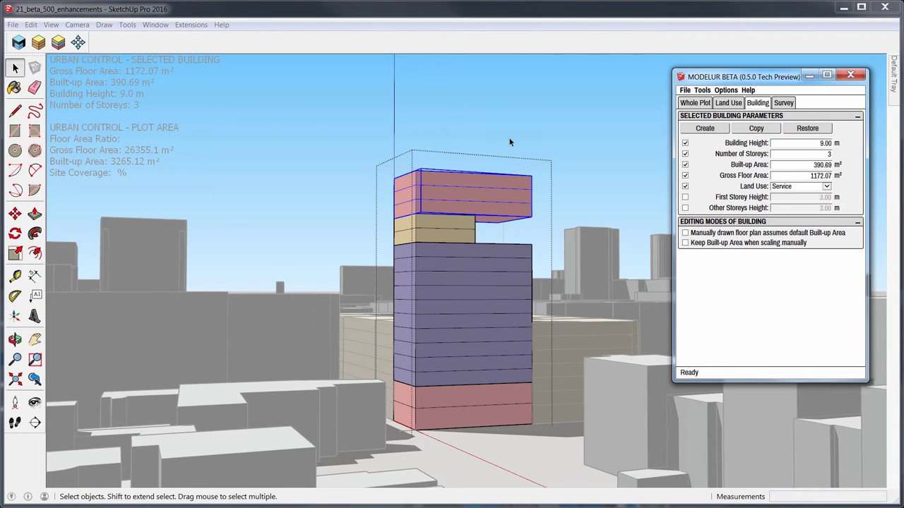
left_click(800, 187)
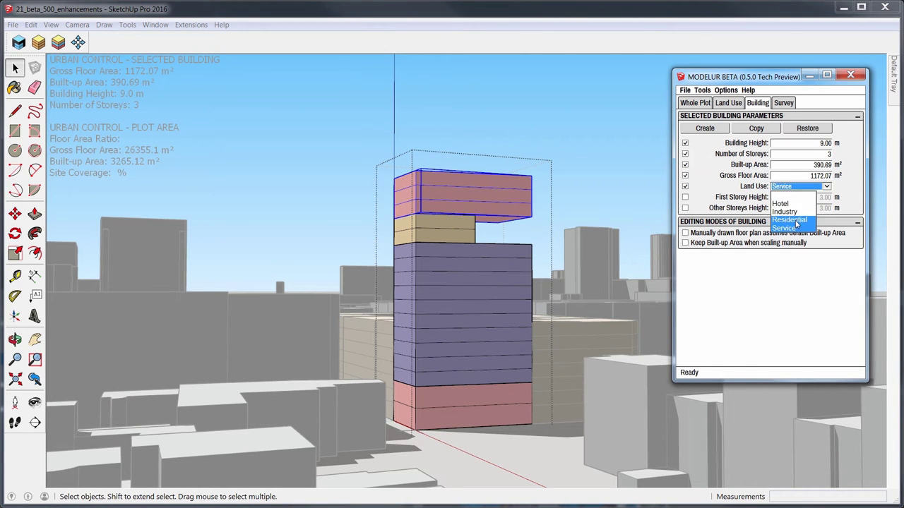
left_click(791, 220)
key("Escape")
middle_click_drag(513, 164, 244, 259)
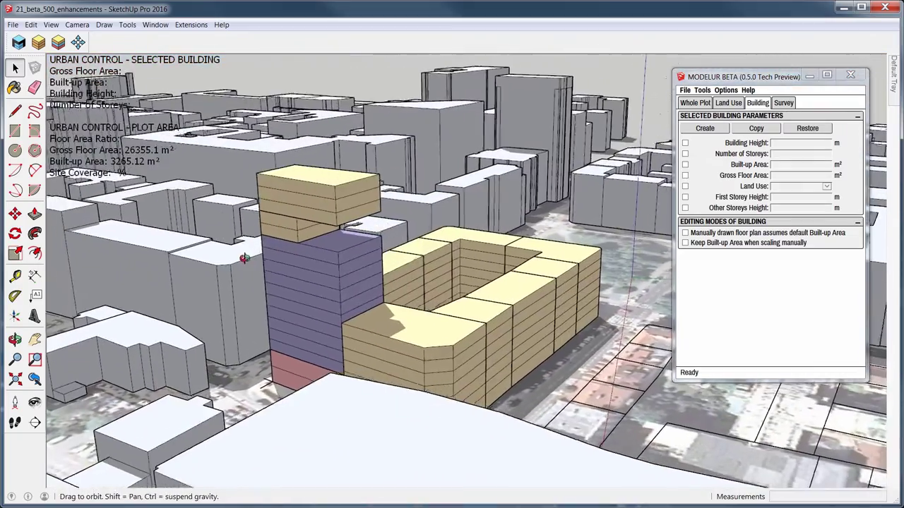
Select the stacked tower to show its 17 storeys and 54 m, viewing it from the opposite side.
key("space")
left_click(321, 258)
middle_click_drag(323, 278, 430, 275)
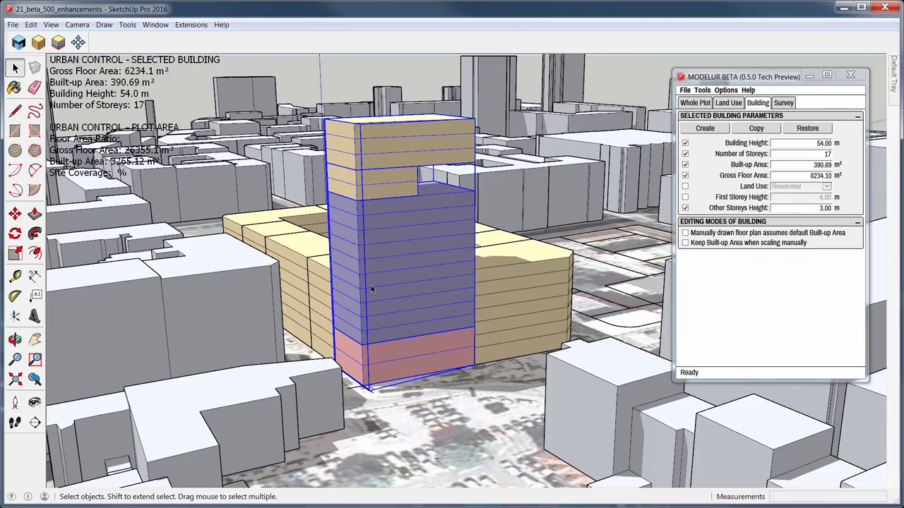
middle_click_drag(372, 288, 385, 330)
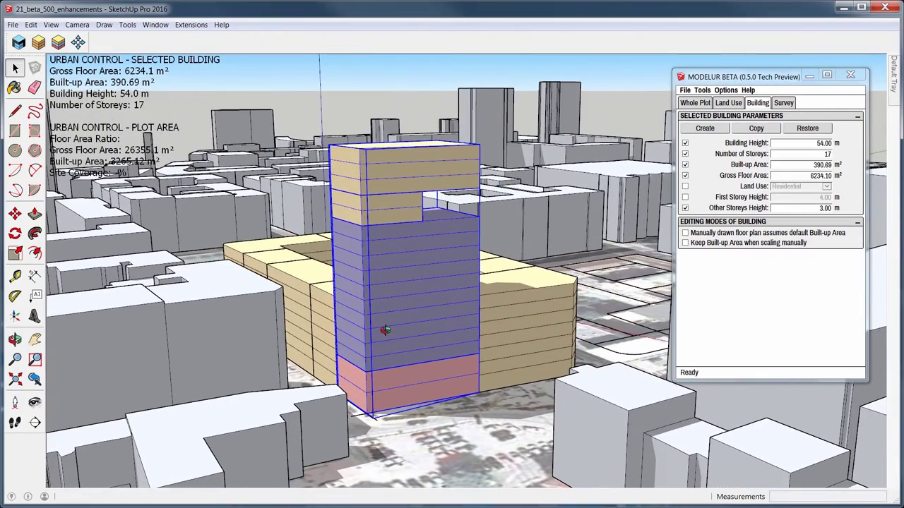
scroll(407, 375, "down", 4)
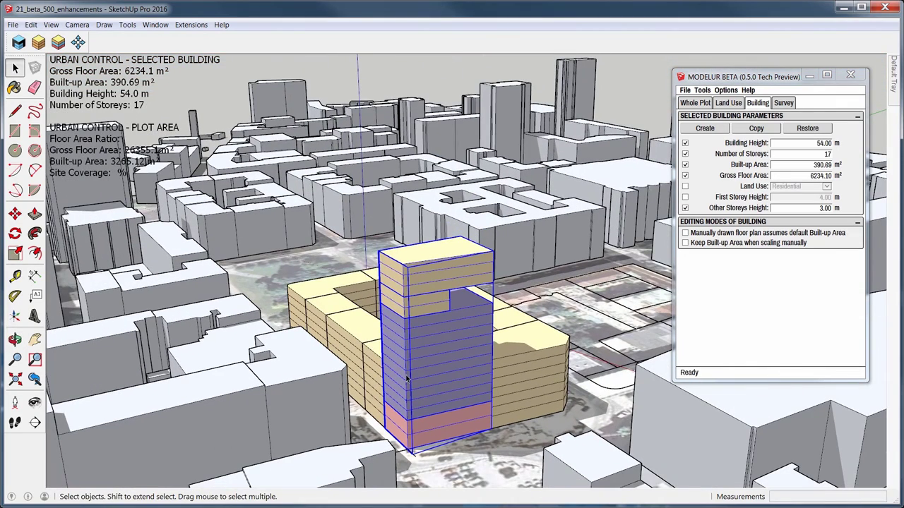
Scale the purple Hotel section down from 10 storeys (30 m) to 4 storeys (12 m).
double_click(447, 347)
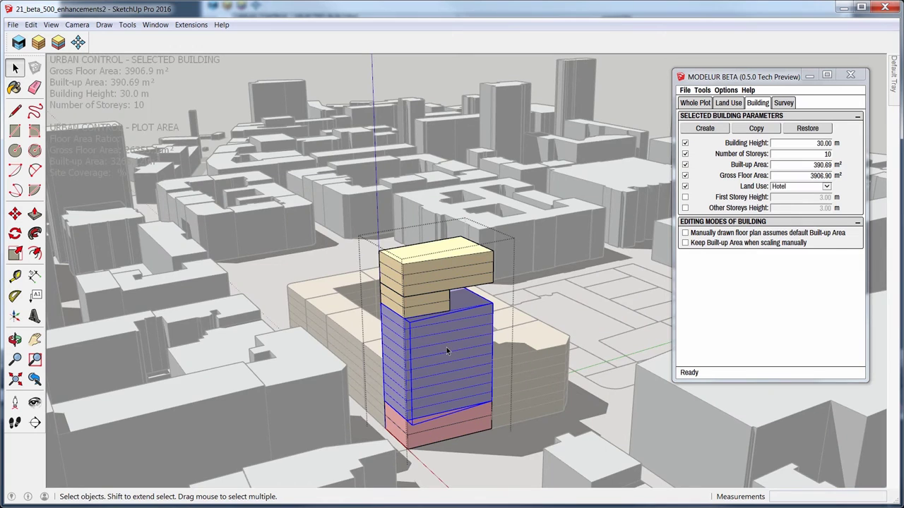
key("s")
middle_click_drag(446, 348, 415, 299)
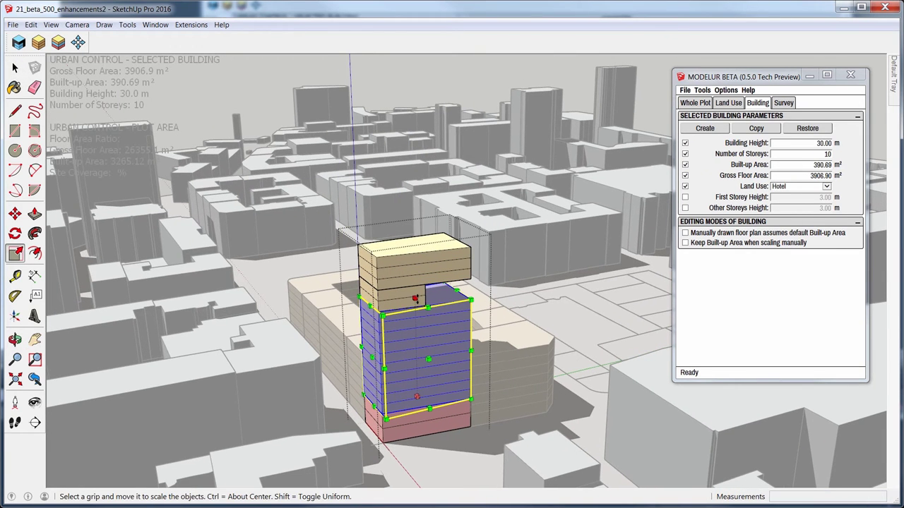
left_click_drag(416, 298, 471, 357)
key("space")
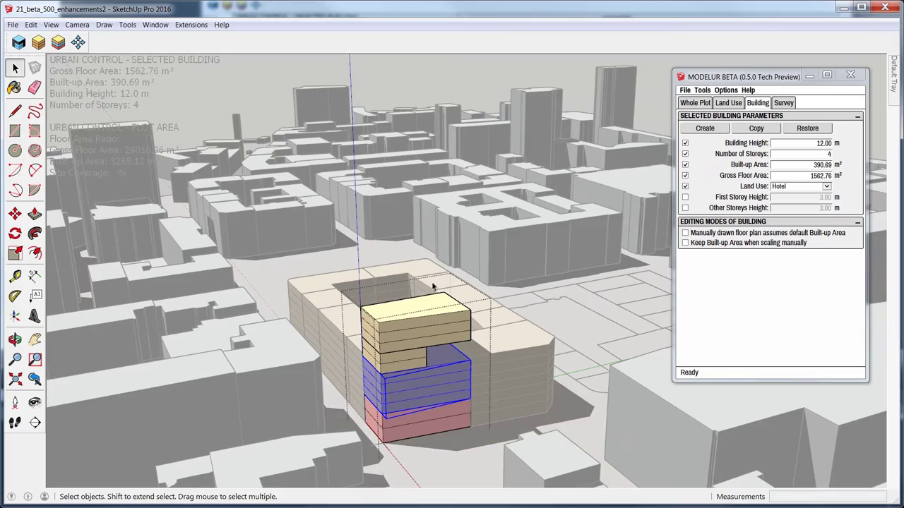
Draw a line across a corner of the tower's yellow roof to split off a face.
left_click(517, 315)
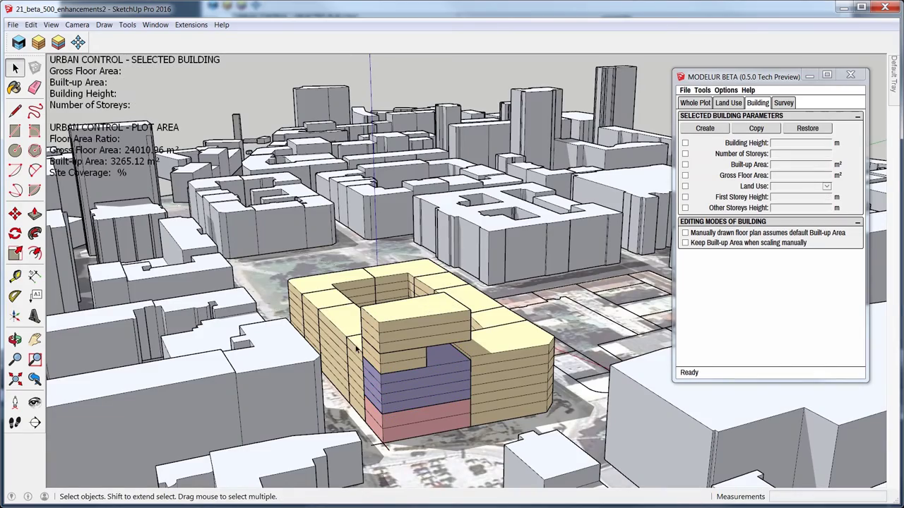
mouse_move(424, 353)
middle_mouse_down()
mouse_move(334, 347)
mouse_move(202, 365)
mouse_move(391, 261)
middle_mouse_up()
key("l")
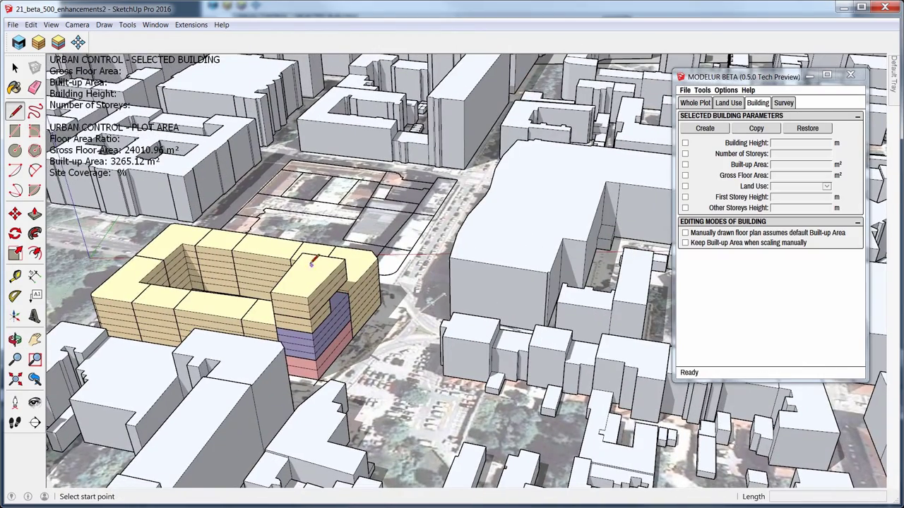
left_click(302, 251)
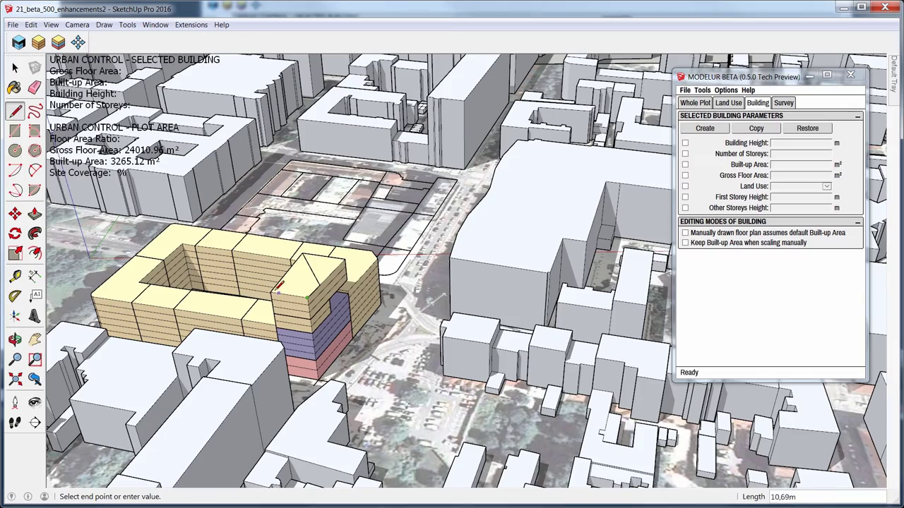
middle_click_drag(303, 252, 212, 226)
scroll(180, 186, "up", 3)
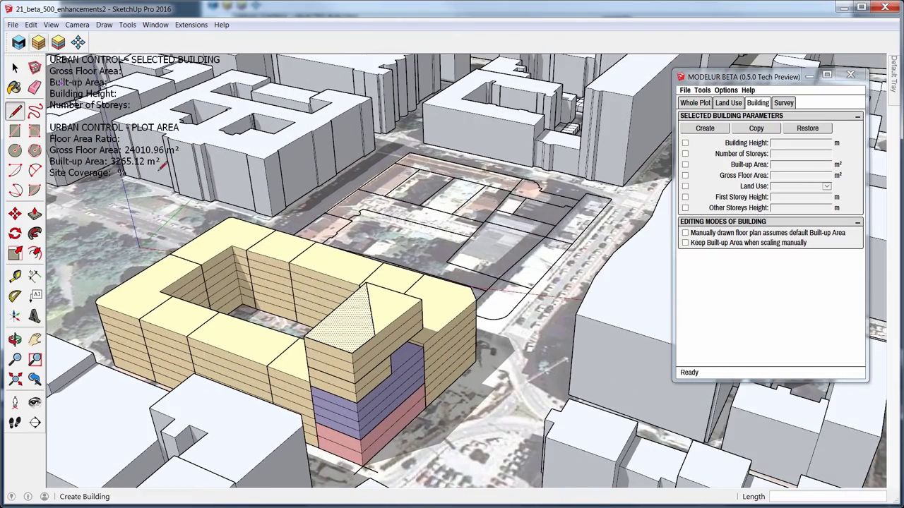
Create a Modelur building on that roof face, set it to Industry, and scale it to 3 storeys, 10 m.
left_click(345, 318)
middle_click_drag(346, 318, 766, 165)
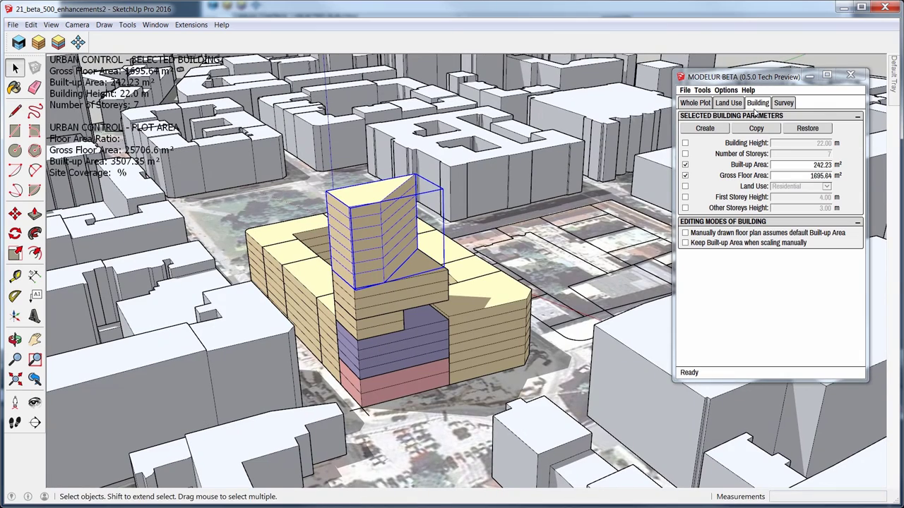
left_click(684, 186)
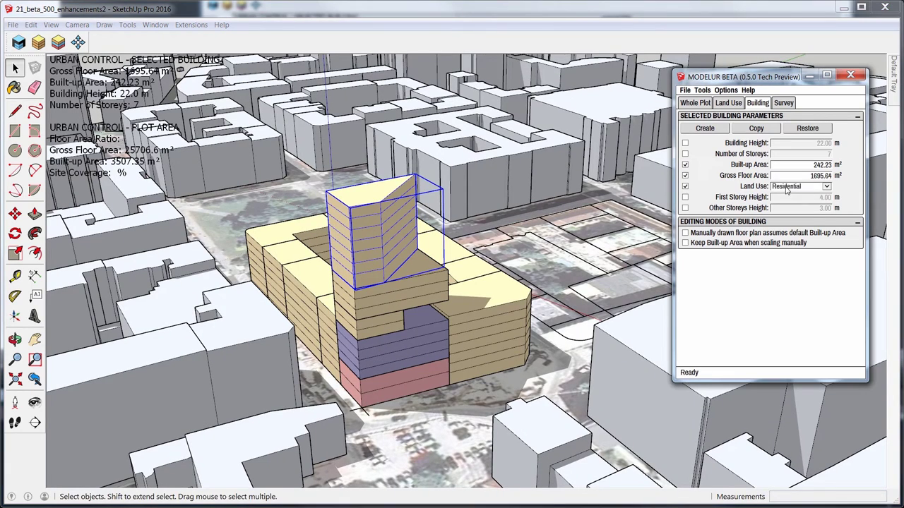
left_click(786, 187)
left_click(791, 214)
middle_click_drag(410, 283, 417, 205)
key("s")
left_click_drag(410, 180, 415, 229)
key("space")
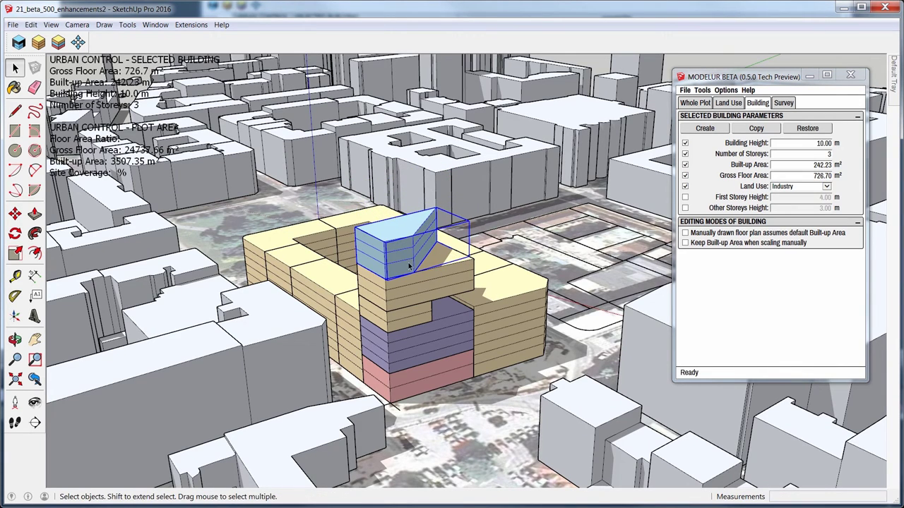
Combine the stacked tower and its Industry top into one 14-storey, 45 m mixed-use building.
left_click(436, 319)
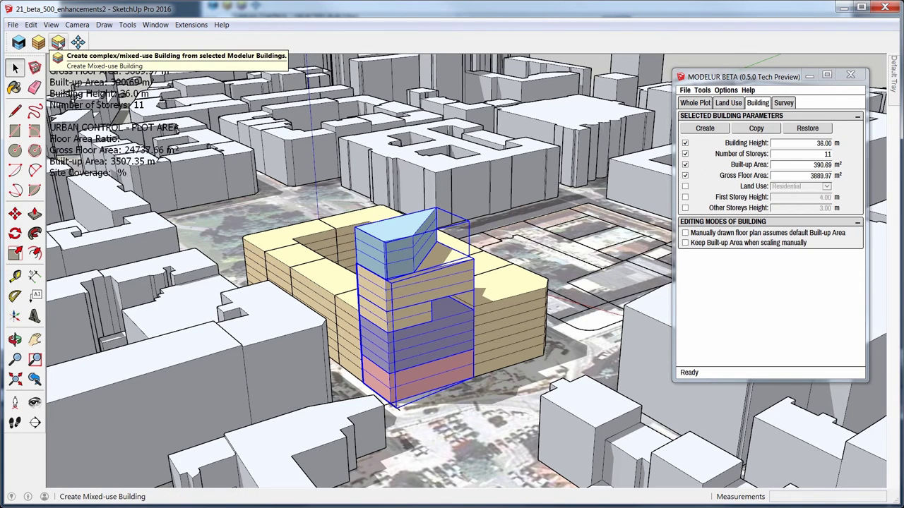
left_click(59, 43)
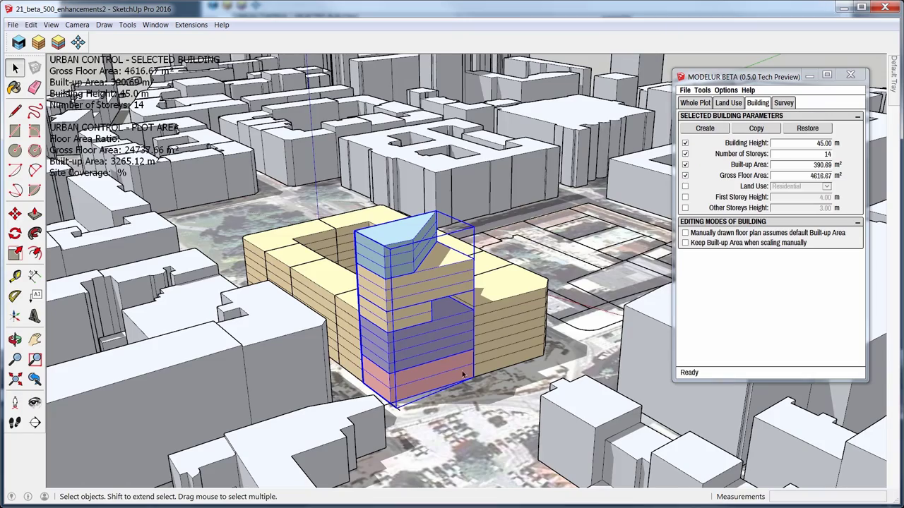
middle_click_drag(446, 285, 420, 308)
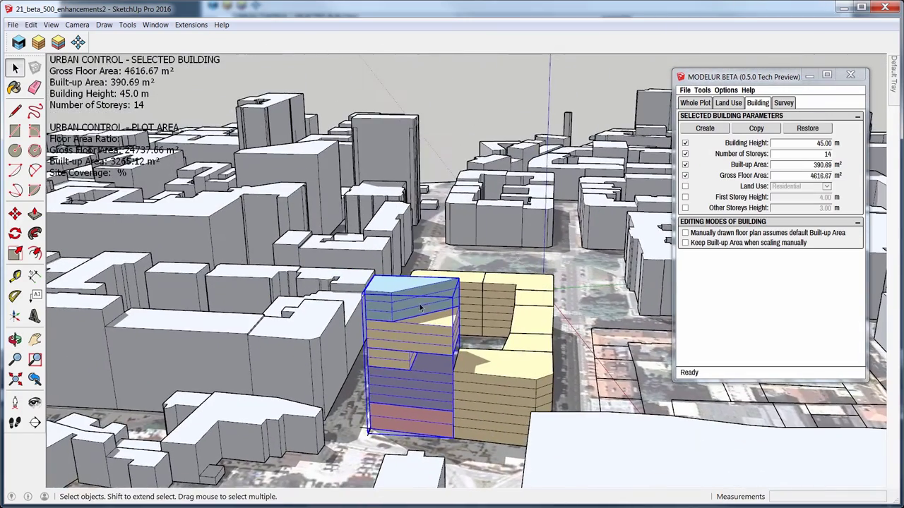
Inside the building, move the blue Industry block down onto the beige block.
scroll(430, 329, "up", 5)
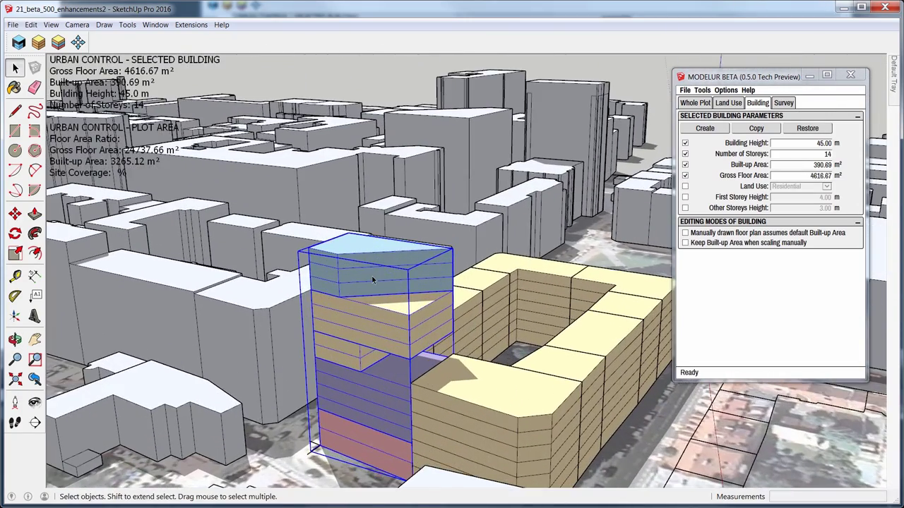
double_click(374, 280)
middle_click_drag(374, 282, 381, 321)
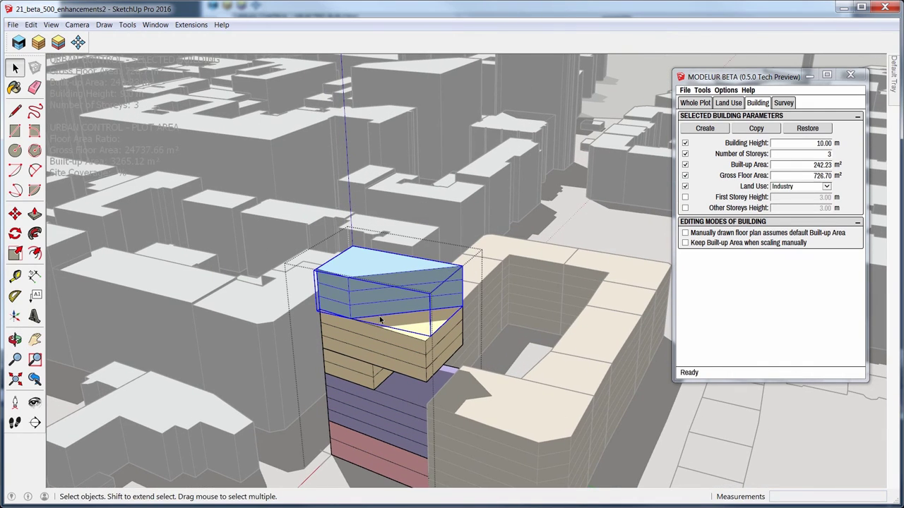
key("m")
left_click(383, 311)
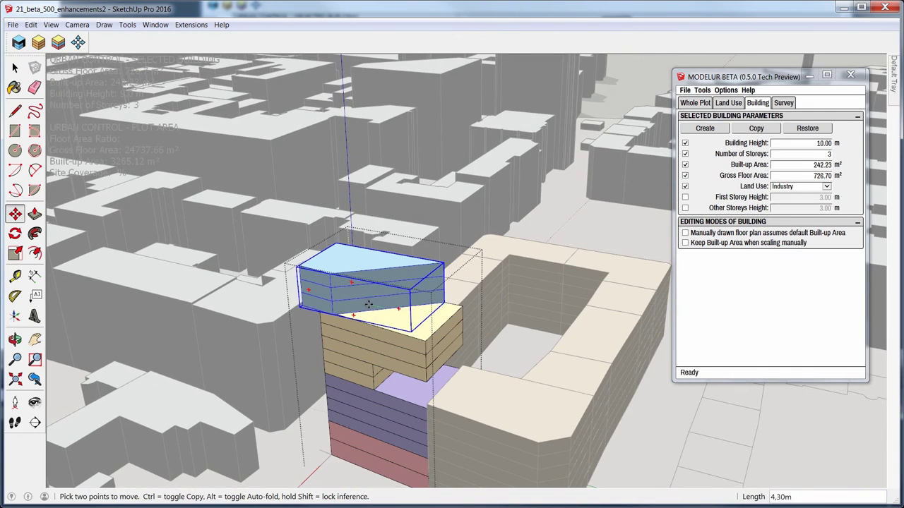
left_click(367, 305)
middle_click_drag(367, 305, 513, 288)
key("space")
Shift the Industry block flush over the beige block and finish editing the building.
key("m")
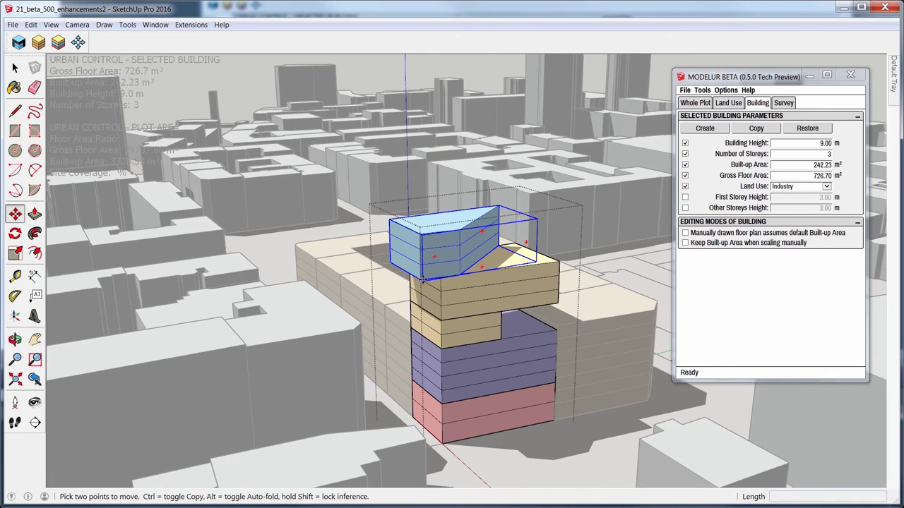
left_click(435, 279)
left_click(456, 277)
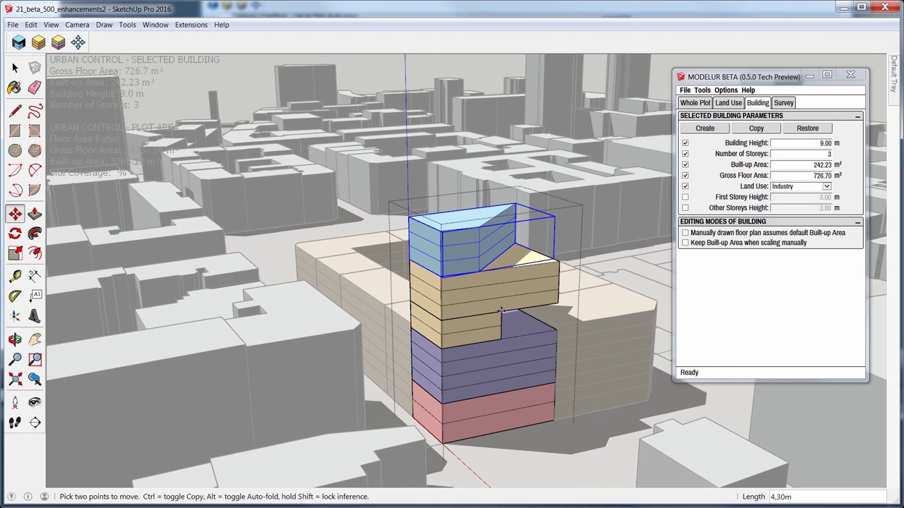
key("space")
left_click(539, 411)
left_click(580, 441)
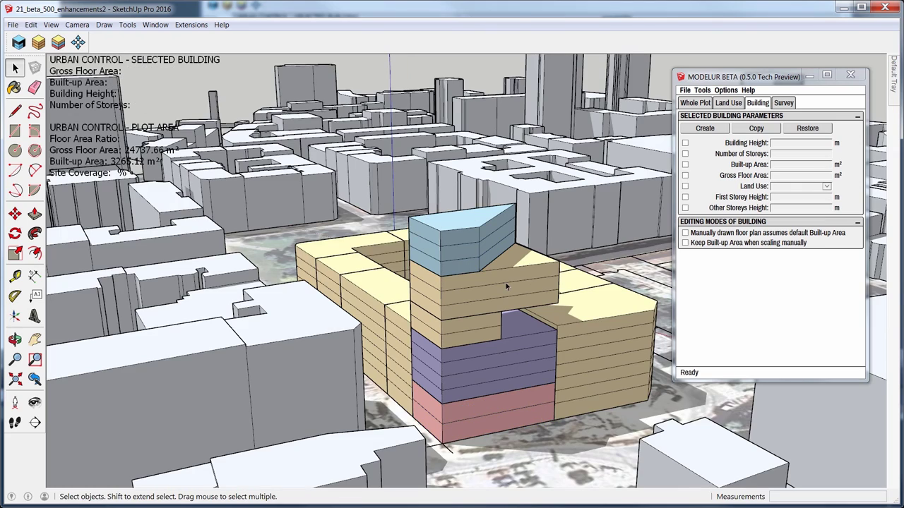
Stretch the whole mixed-use tower 1.5 times taller, to 21 storeys and 66 m.
left_click(471, 314)
key("s")
left_click_drag(483, 217, 484, 106)
middle_click_drag(518, 331, 535, 345)
key("space")
left_click(610, 130)
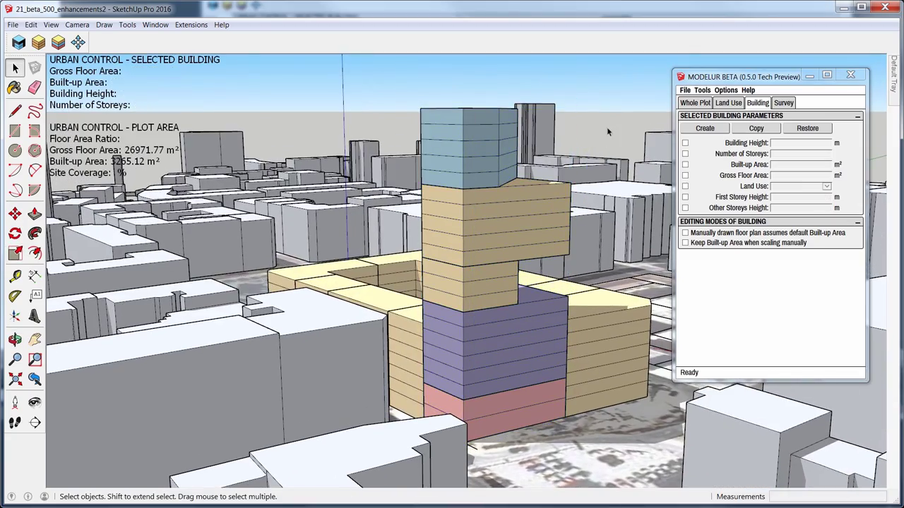
middle_click_drag(500, 312, 658, 322)
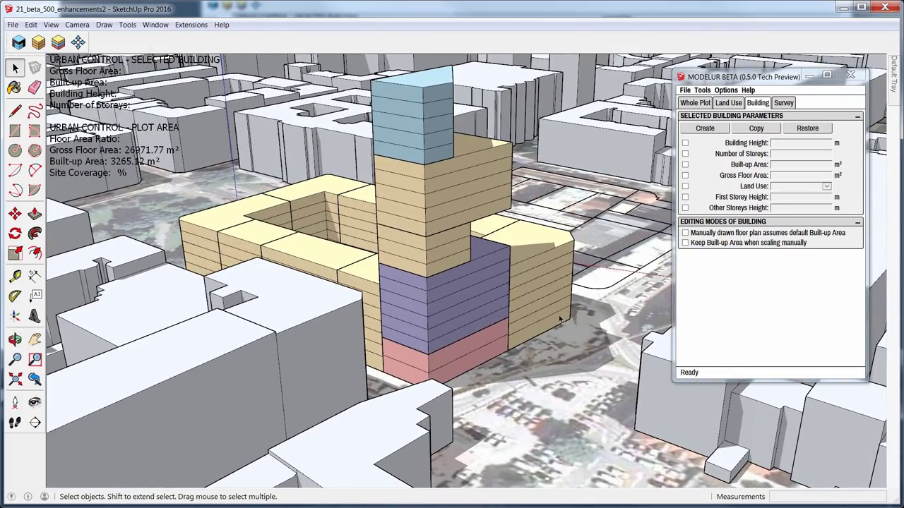
middle_click_drag(555, 311, 568, 374)
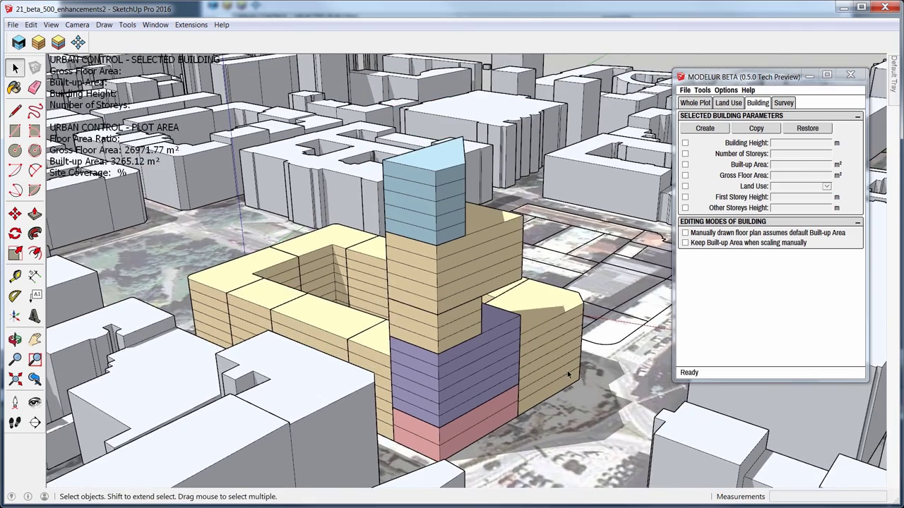
scroll(568, 374, "down", 2)
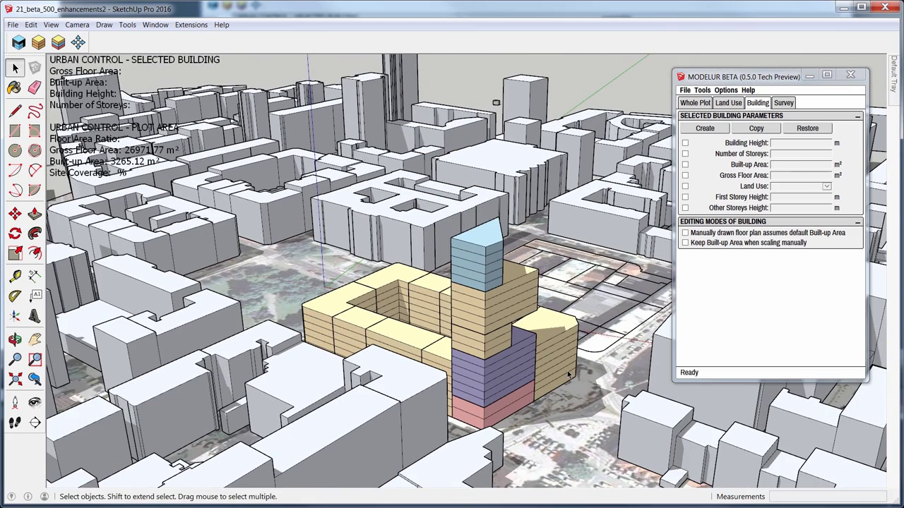